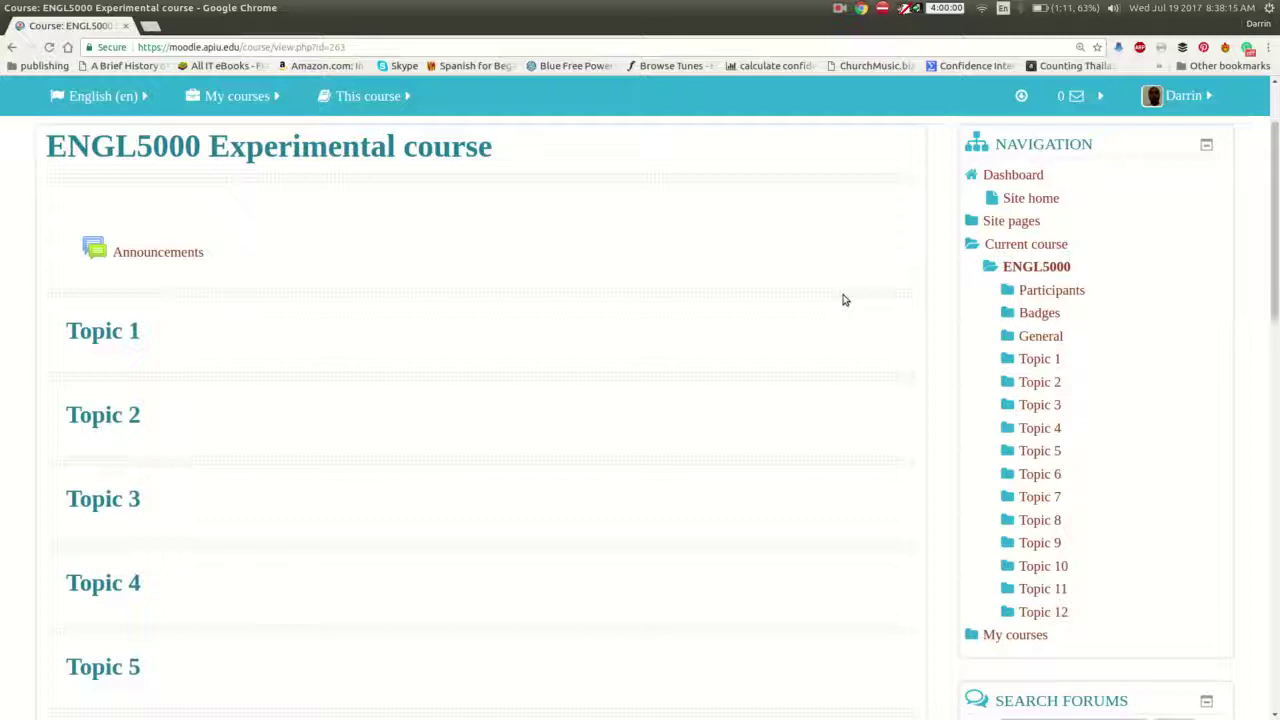
Step: Open the Question bank from ENGL5000 Experimental's Course administration block
{"action": "scroll", "coordinate": [754, 377], "scroll_direction": "down", "scroll_amount": 1}
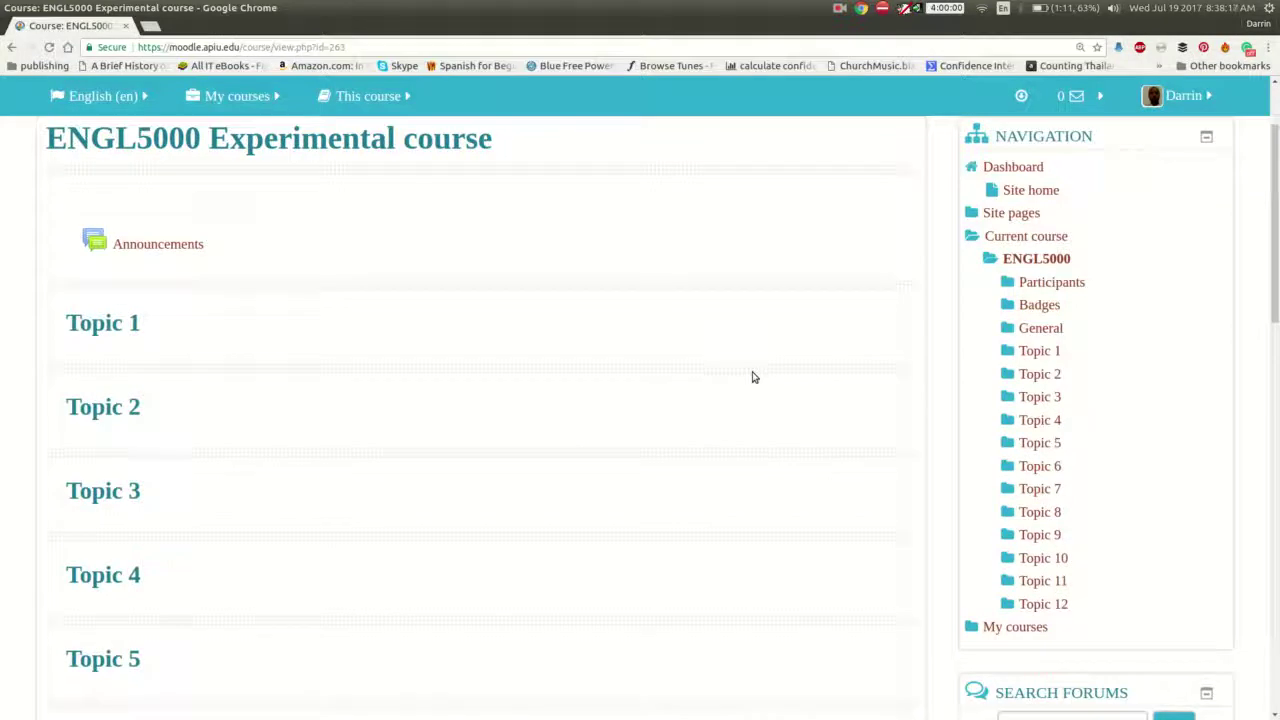
{"action": "scroll", "coordinate": [754, 377], "scroll_direction": "down", "scroll_amount": 5}
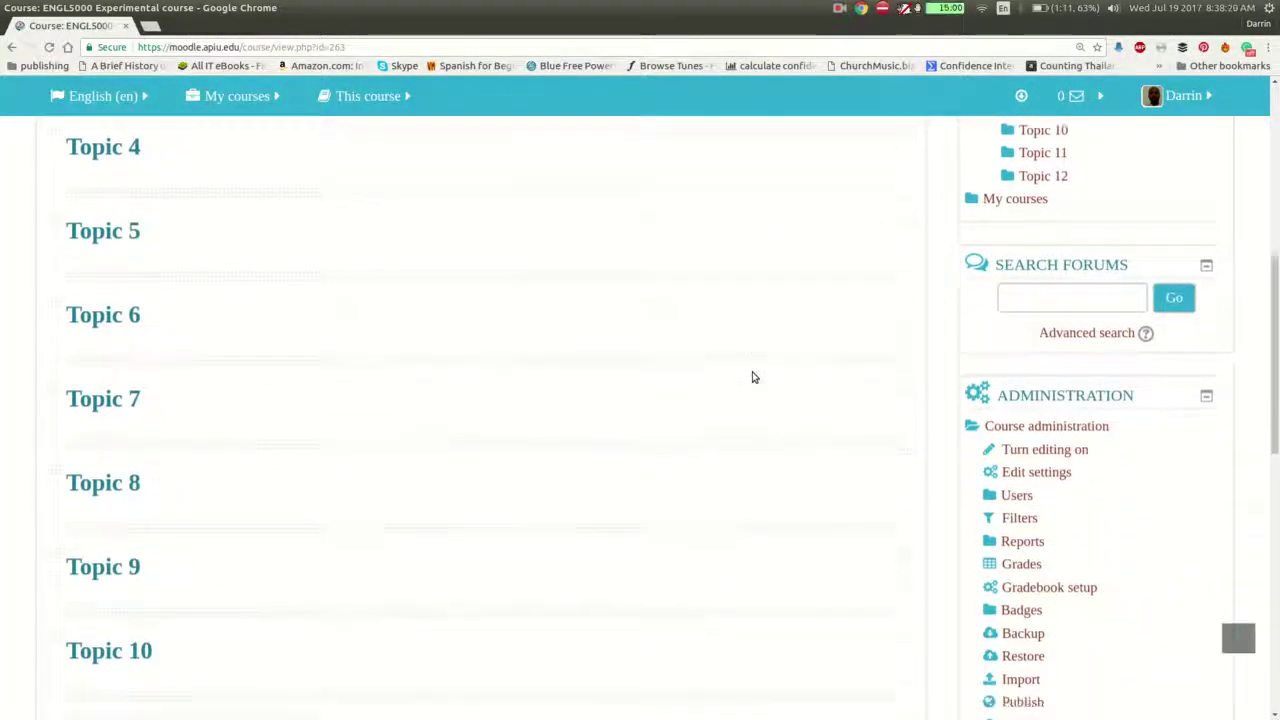
{"action": "scroll", "coordinate": [754, 377], "scroll_direction": "down", "scroll_amount": 2}
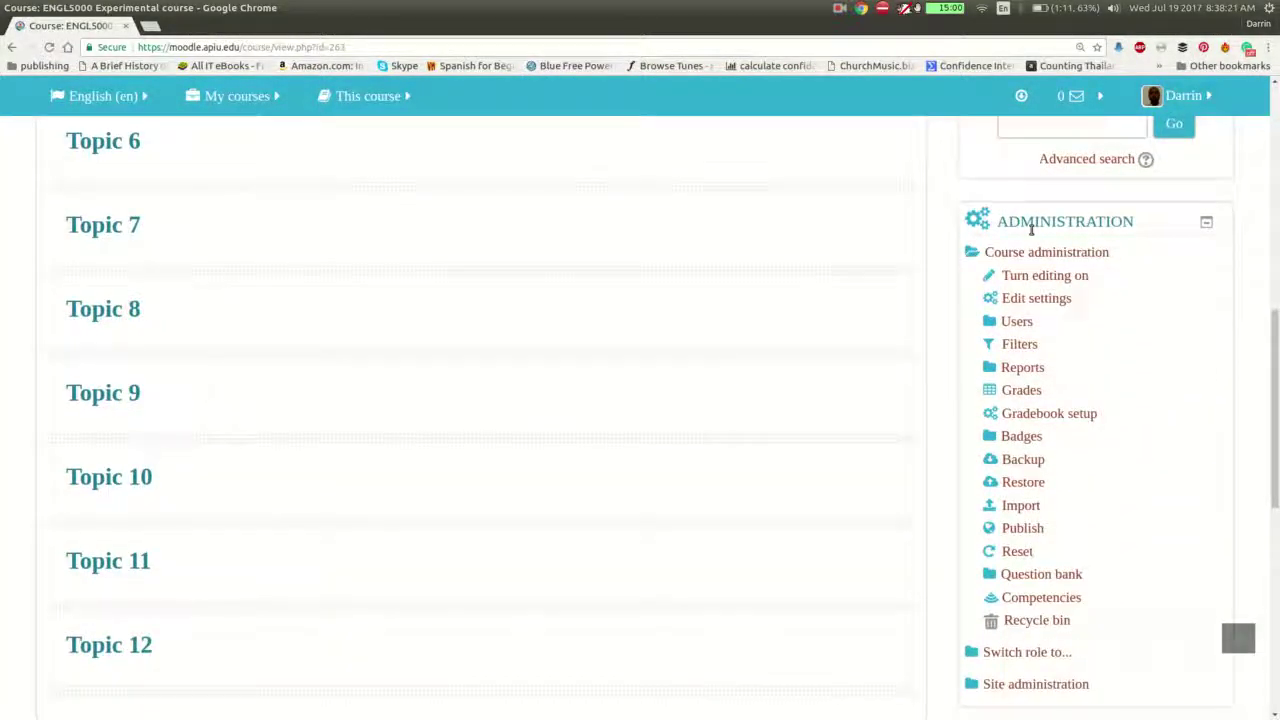
{"action": "scroll", "coordinate": [1031, 229], "scroll_direction": "down", "scroll_amount": 2}
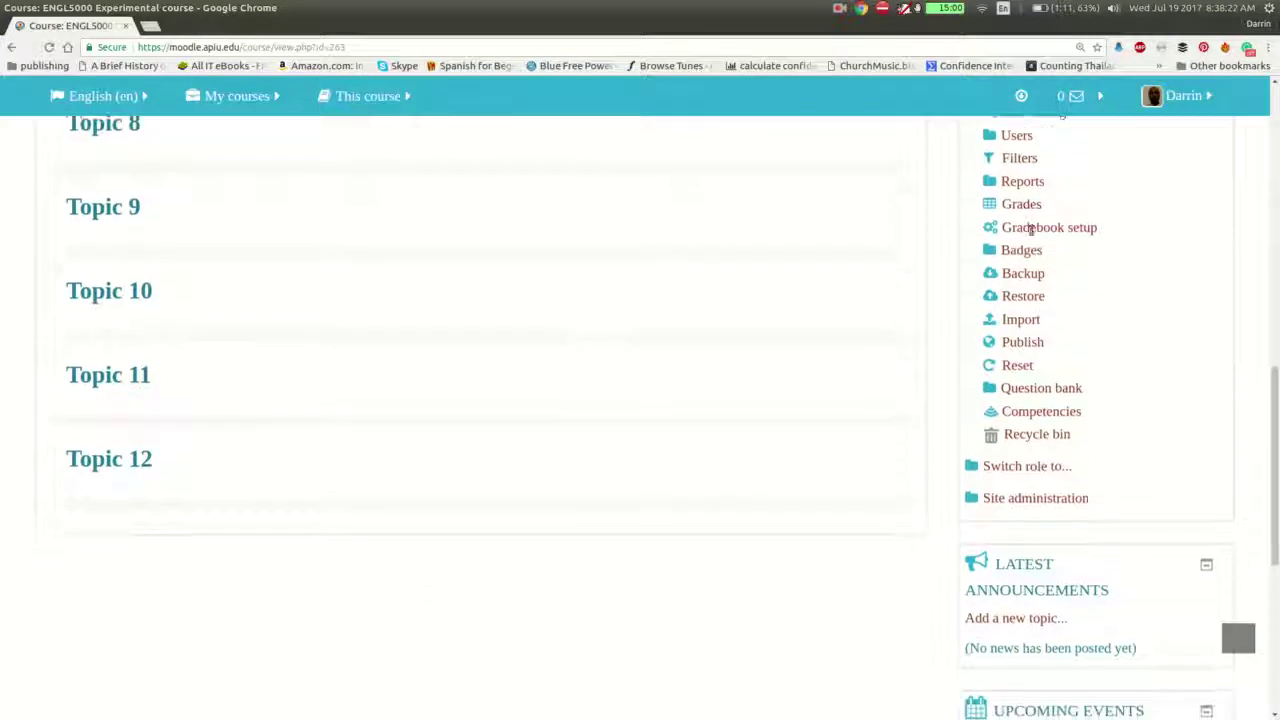
{"action": "left_click", "coordinate": [1040, 389]}
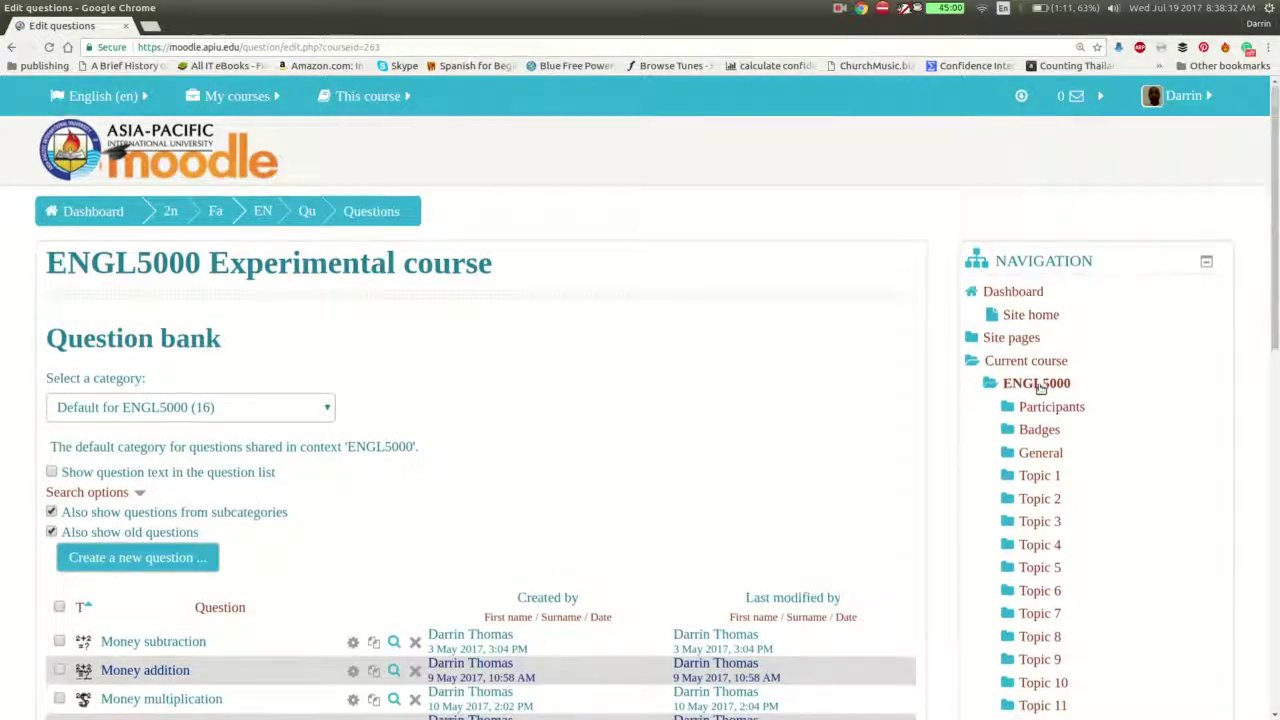
{"action": "scroll", "coordinate": [1040, 388], "scroll_direction": "down", "scroll_amount": 3}
{"action": "scroll", "coordinate": [1040, 388], "scroll_direction": "down", "scroll_amount": 7}
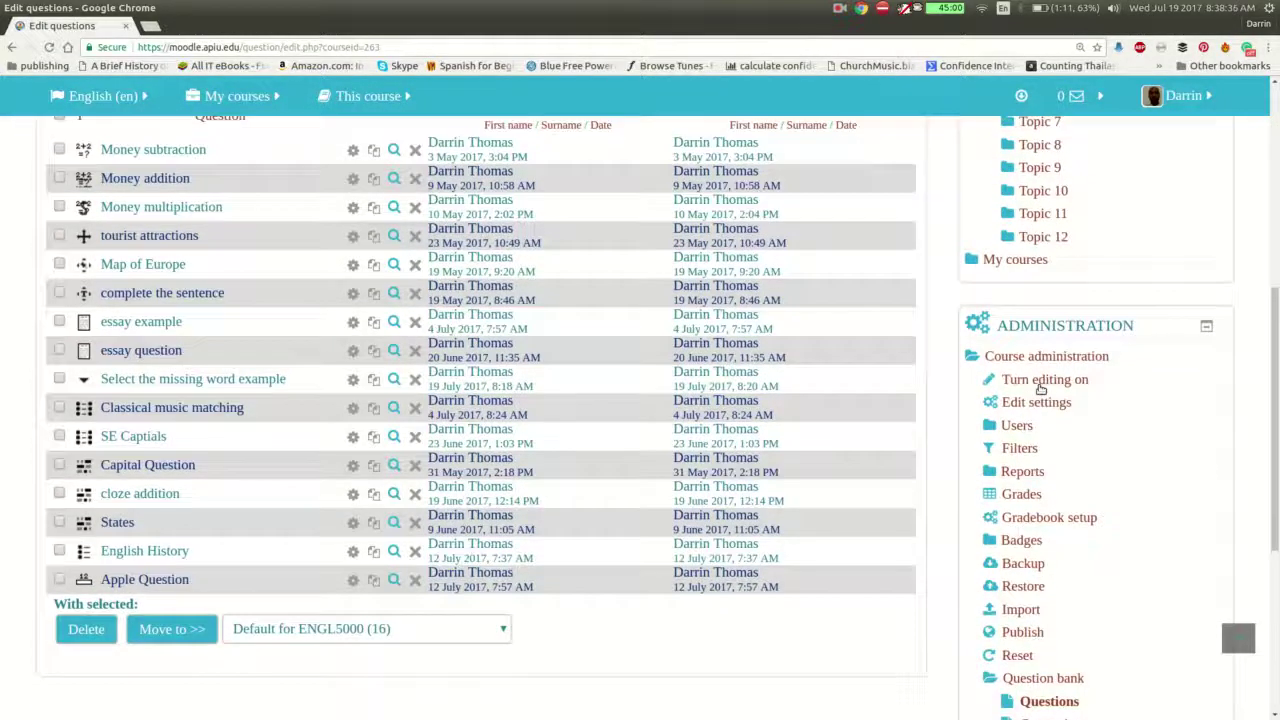
{"action": "scroll", "coordinate": [1040, 388], "scroll_direction": "up", "scroll_amount": 2}
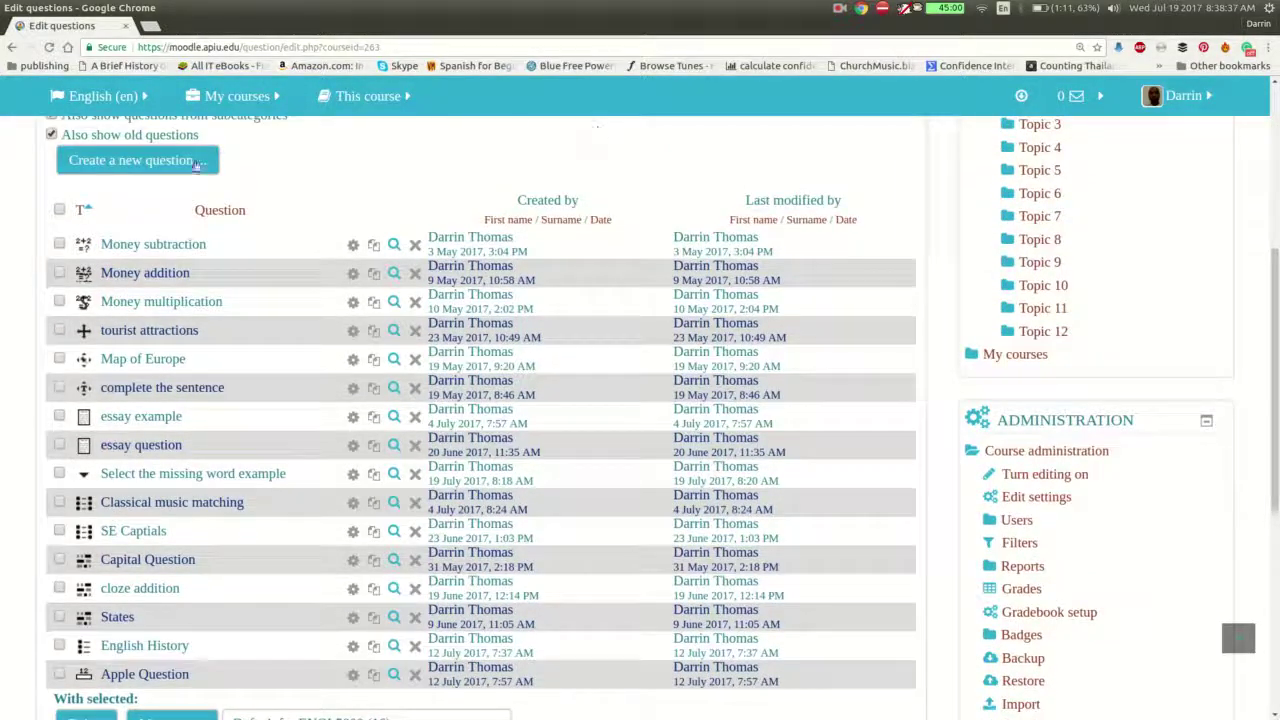
Step: Create a new question of type Short answer
{"action": "left_click", "coordinate": [130, 166]}
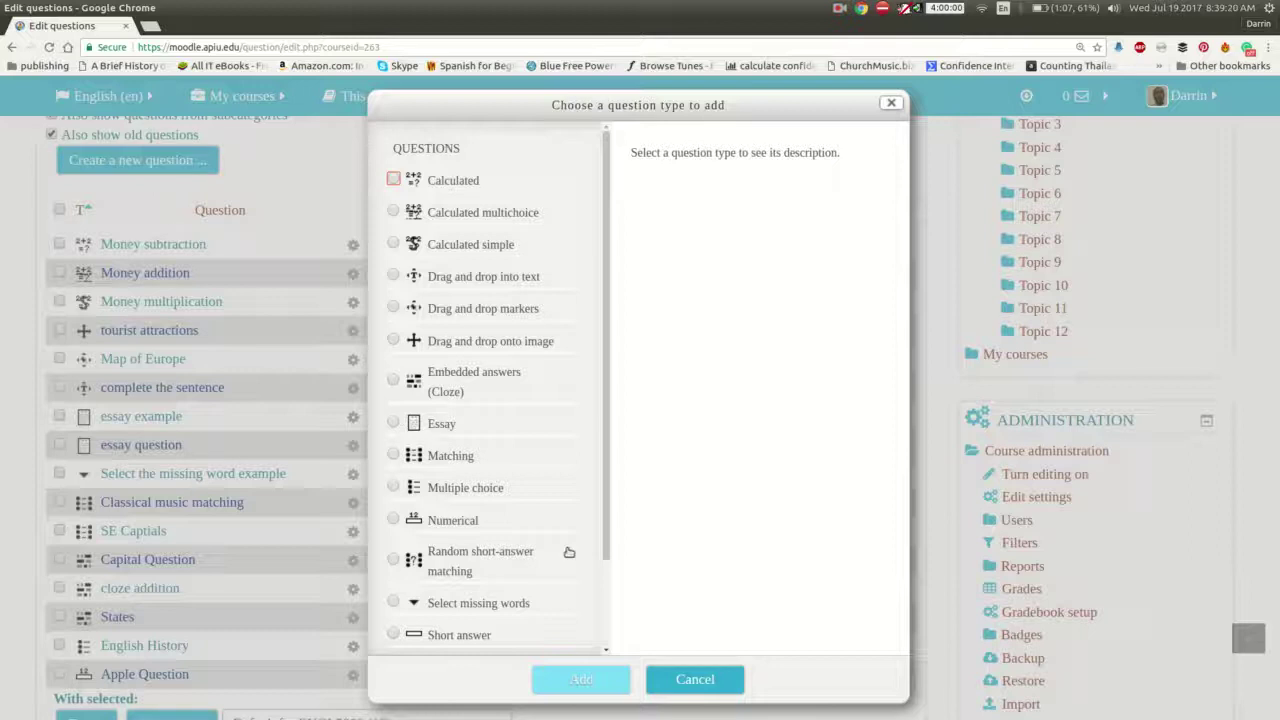
{"action": "left_click", "coordinate": [461, 637]}
{"action": "left_click", "coordinate": [566, 679]}
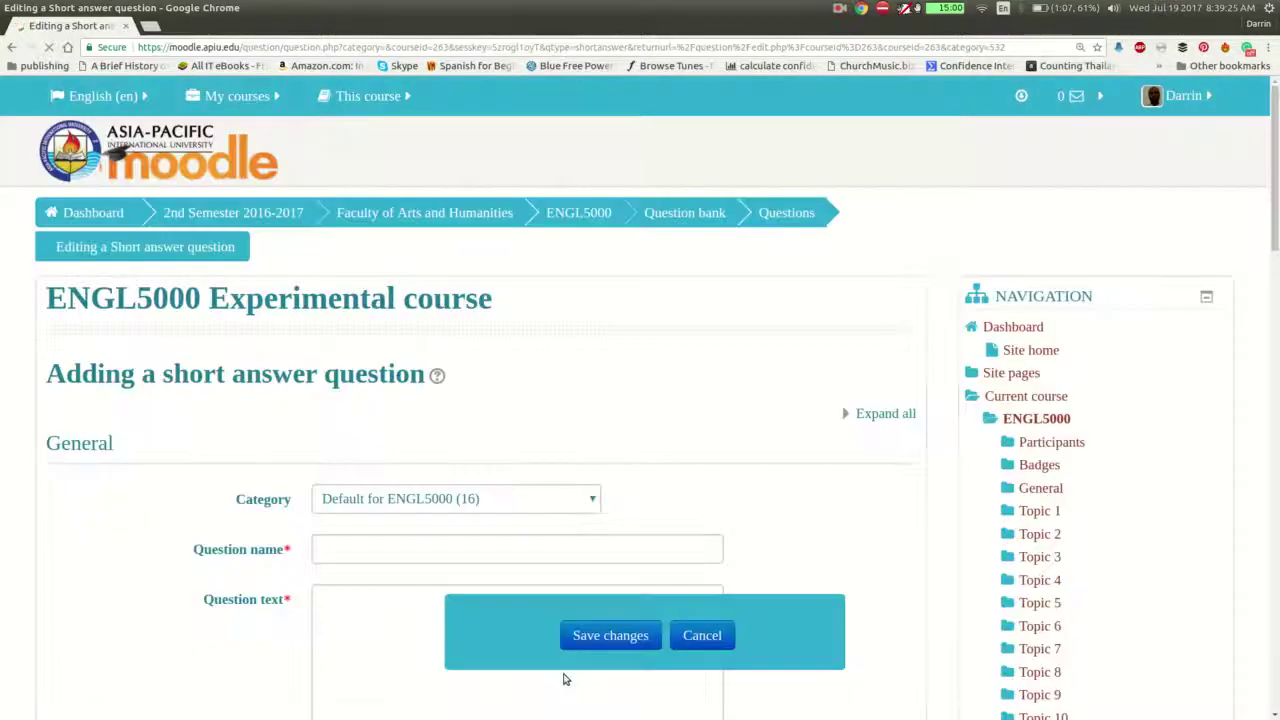
{"action": "left_click", "coordinate": [357, 516]}
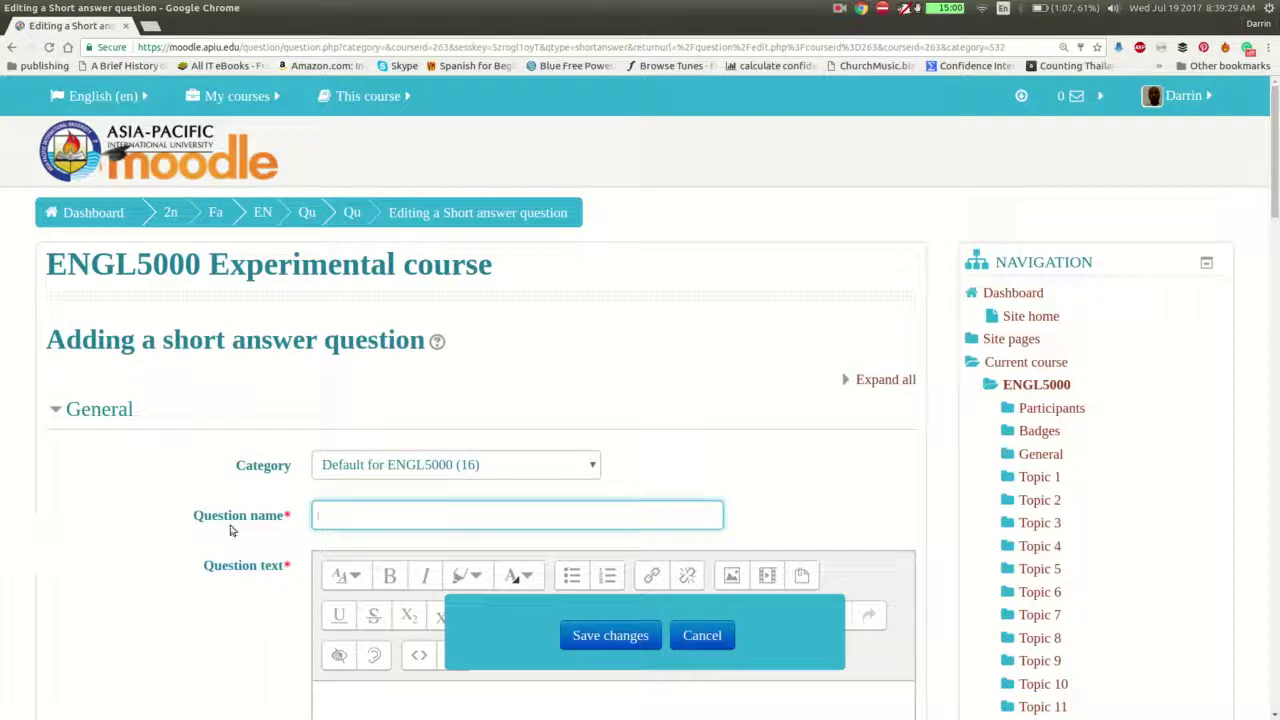
{"action": "scroll", "coordinate": [230, 530], "scroll_direction": "down", "scroll_amount": 3}
{"action": "scroll", "coordinate": [443, 509], "scroll_direction": "down", "scroll_amount": 2}
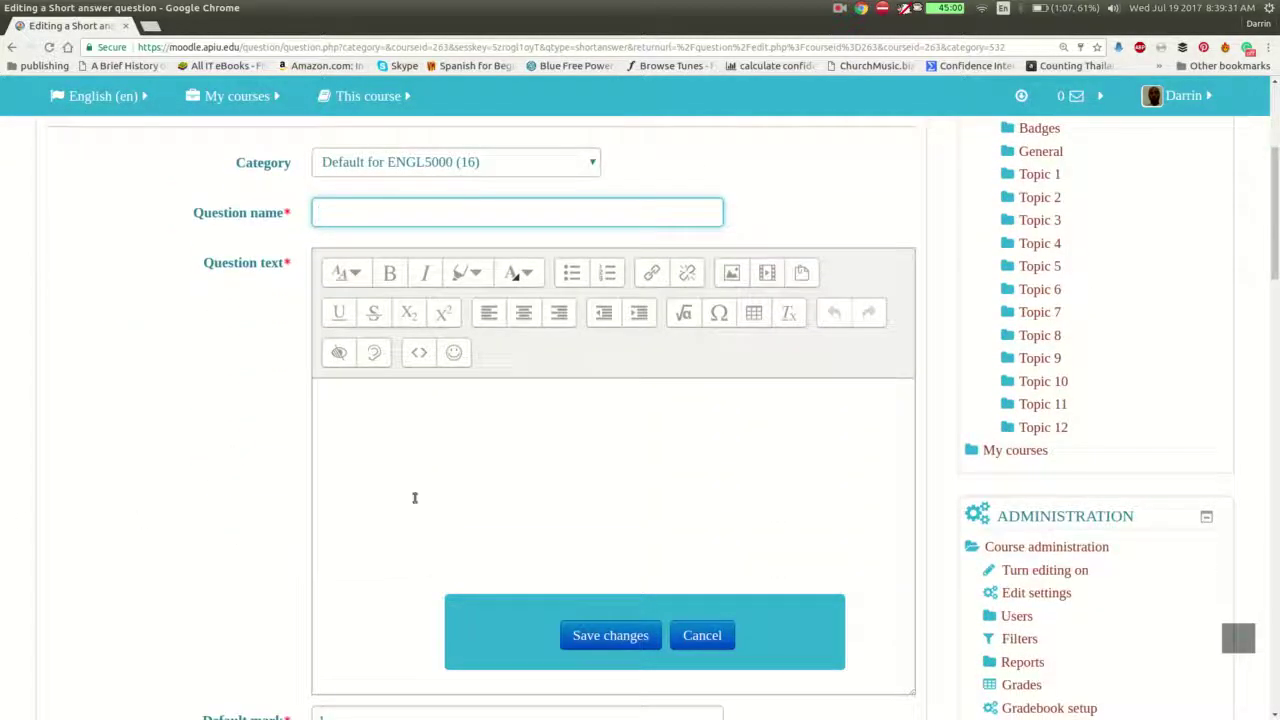
{"action": "scroll", "coordinate": [414, 497], "scroll_direction": "down", "scroll_amount": 10}
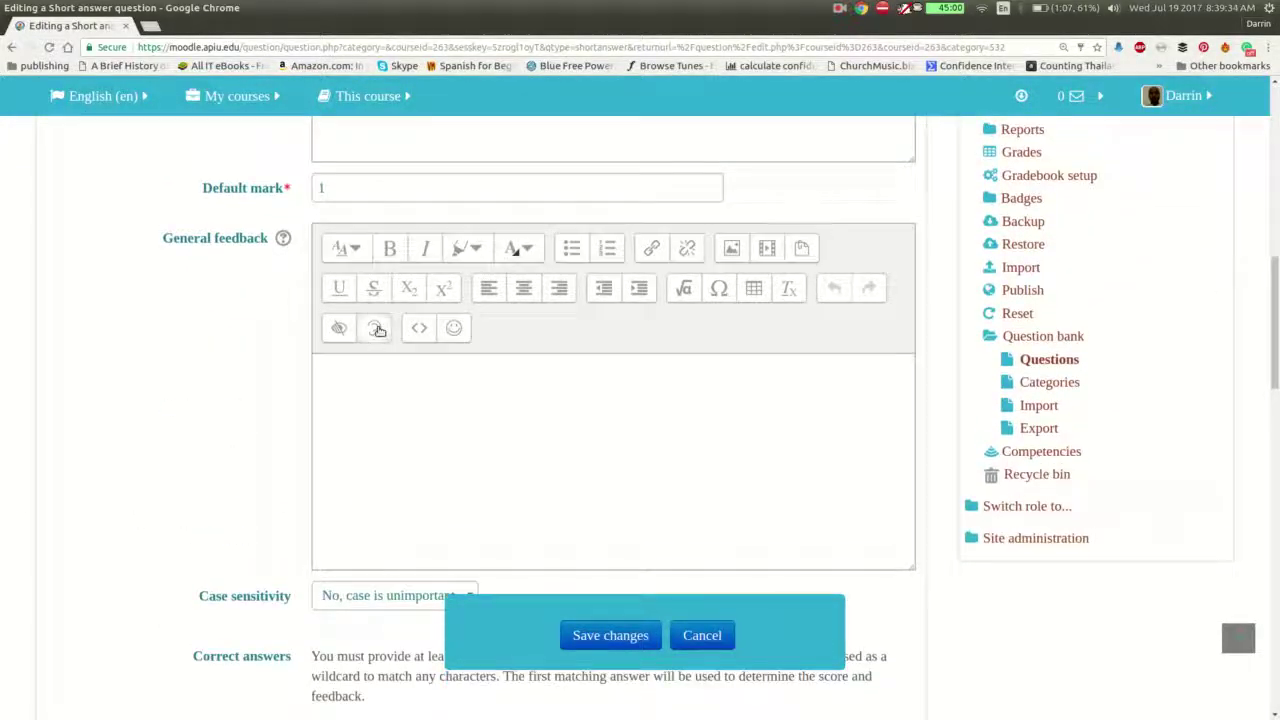
{"action": "scroll", "coordinate": [361, 362], "scroll_direction": "down", "scroll_amount": 5}
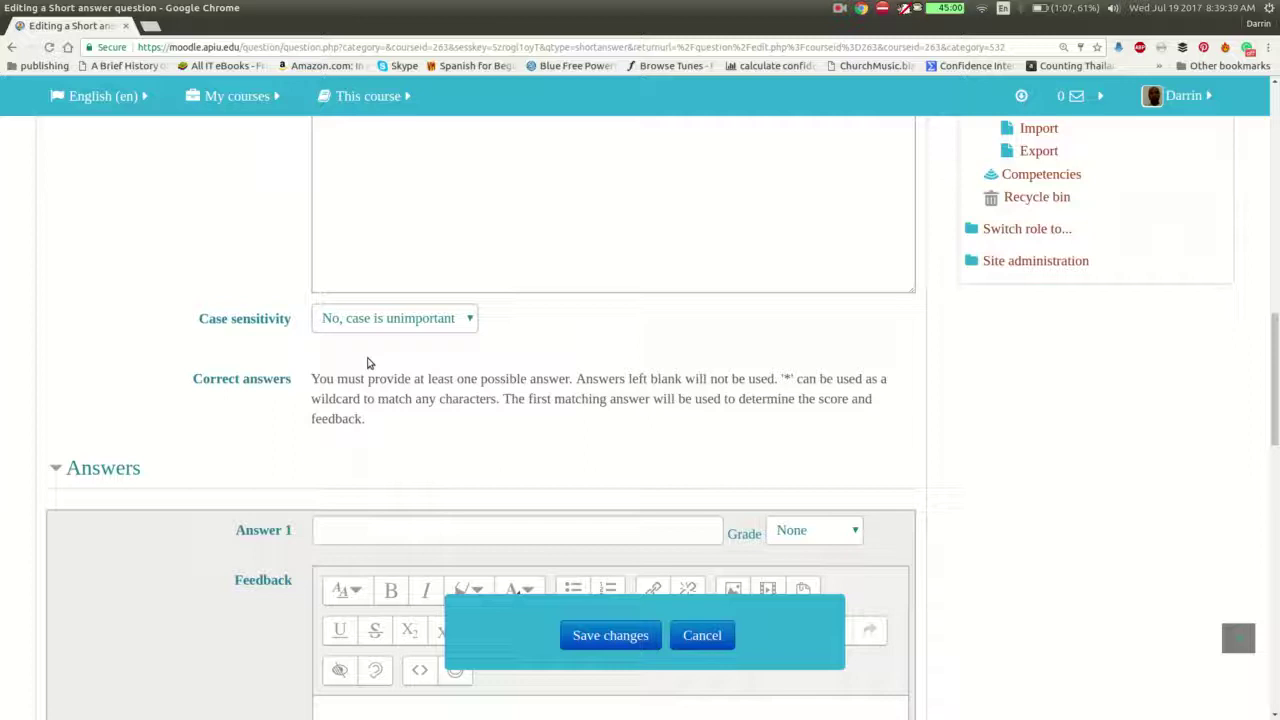
{"action": "scroll", "coordinate": [349, 336], "scroll_direction": "up", "scroll_amount": 10}
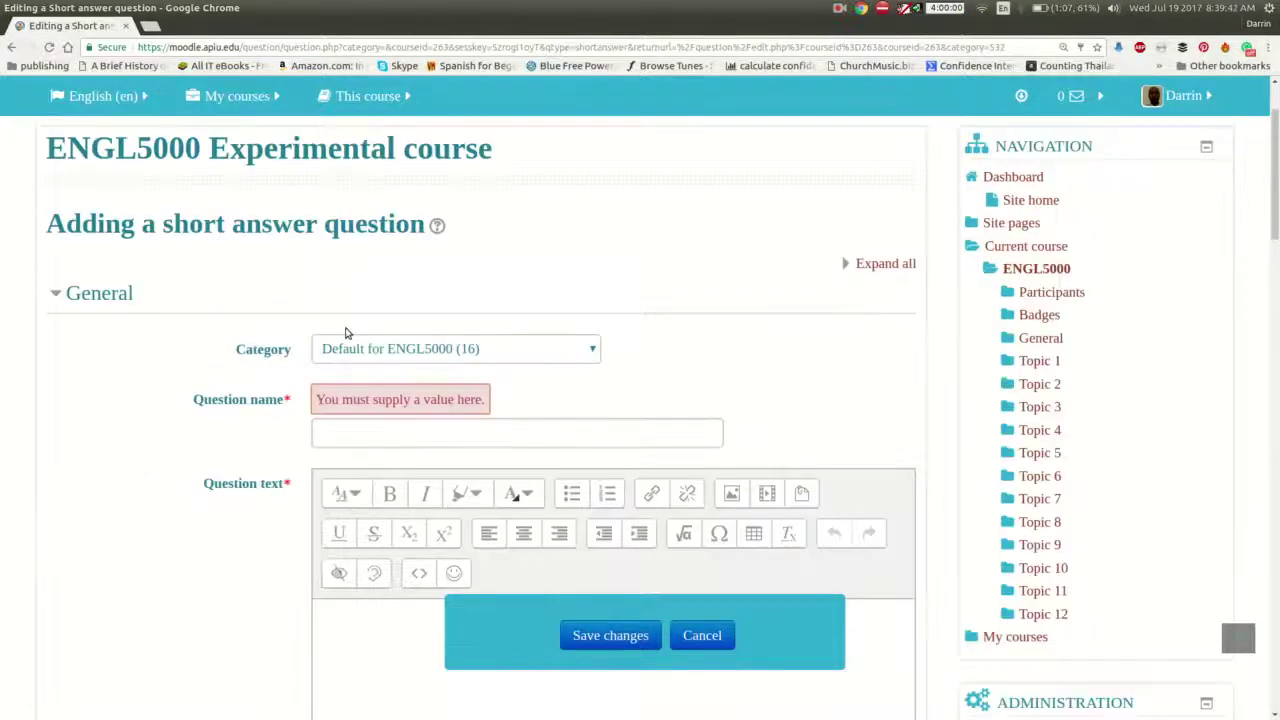
{"action": "scroll", "coordinate": [338, 510], "scroll_direction": "down", "scroll_amount": 9}
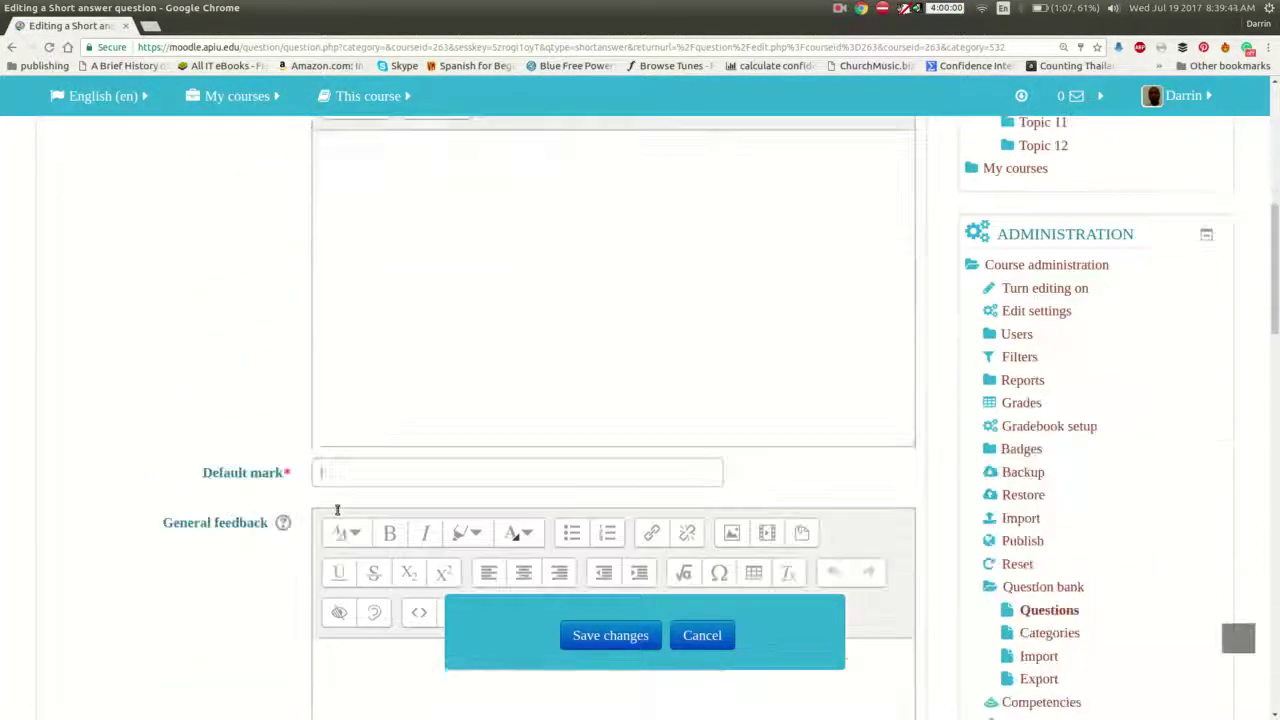
{"action": "left_click", "coordinate": [348, 468]}
{"action": "left_click", "coordinate": [348, 486]}
{"action": "scroll", "coordinate": [293, 525], "scroll_direction": "down", "scroll_amount": 5}
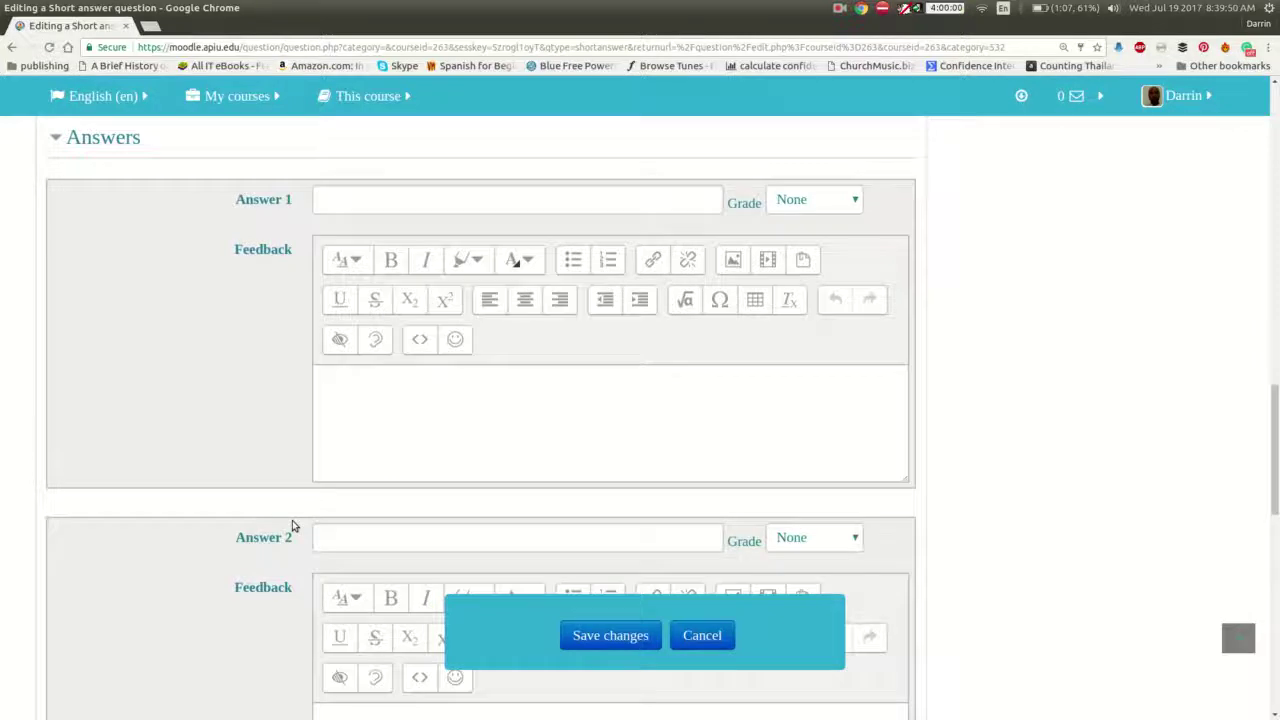
{"action": "scroll", "coordinate": [293, 525], "scroll_direction": "down", "scroll_amount": 1}
{"action": "scroll", "coordinate": [293, 525], "scroll_direction": "down", "scroll_amount": 7}
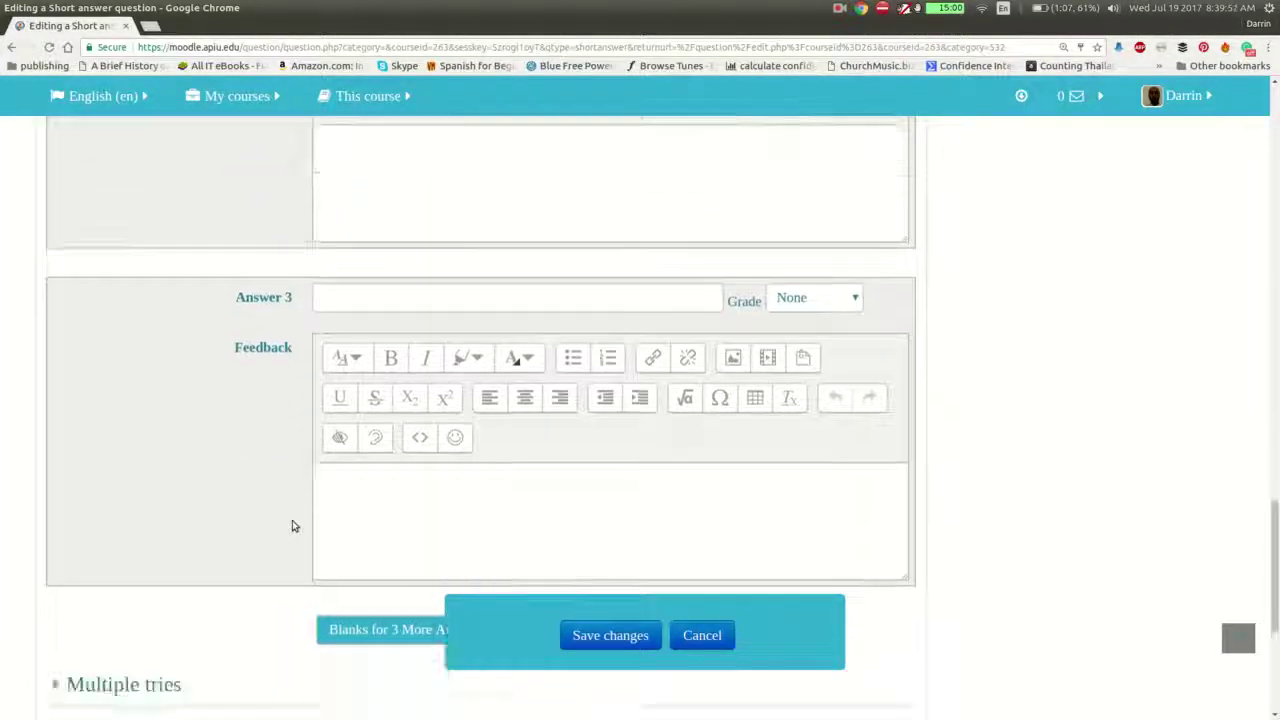
{"action": "scroll", "coordinate": [293, 525], "scroll_direction": "up", "scroll_amount": 5}
{"action": "scroll", "coordinate": [293, 525], "scroll_direction": "up", "scroll_amount": 10}
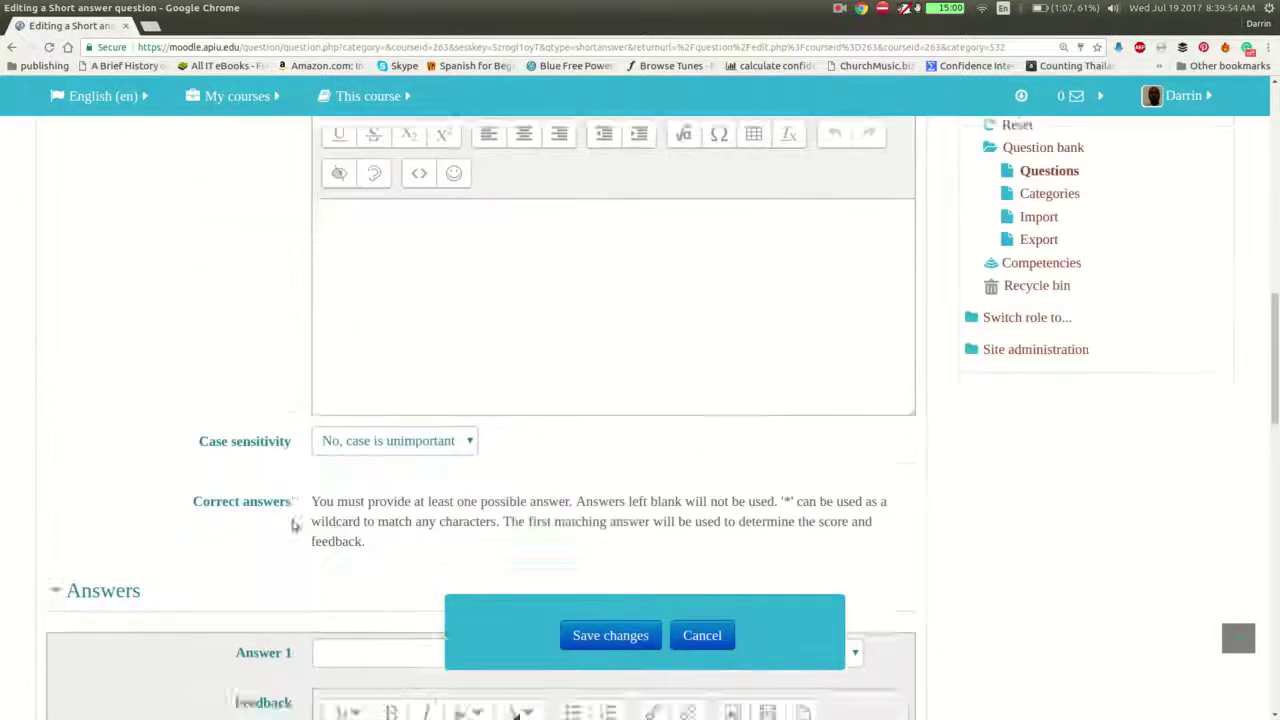
{"action": "scroll", "coordinate": [288, 497], "scroll_direction": "up", "scroll_amount": 4}
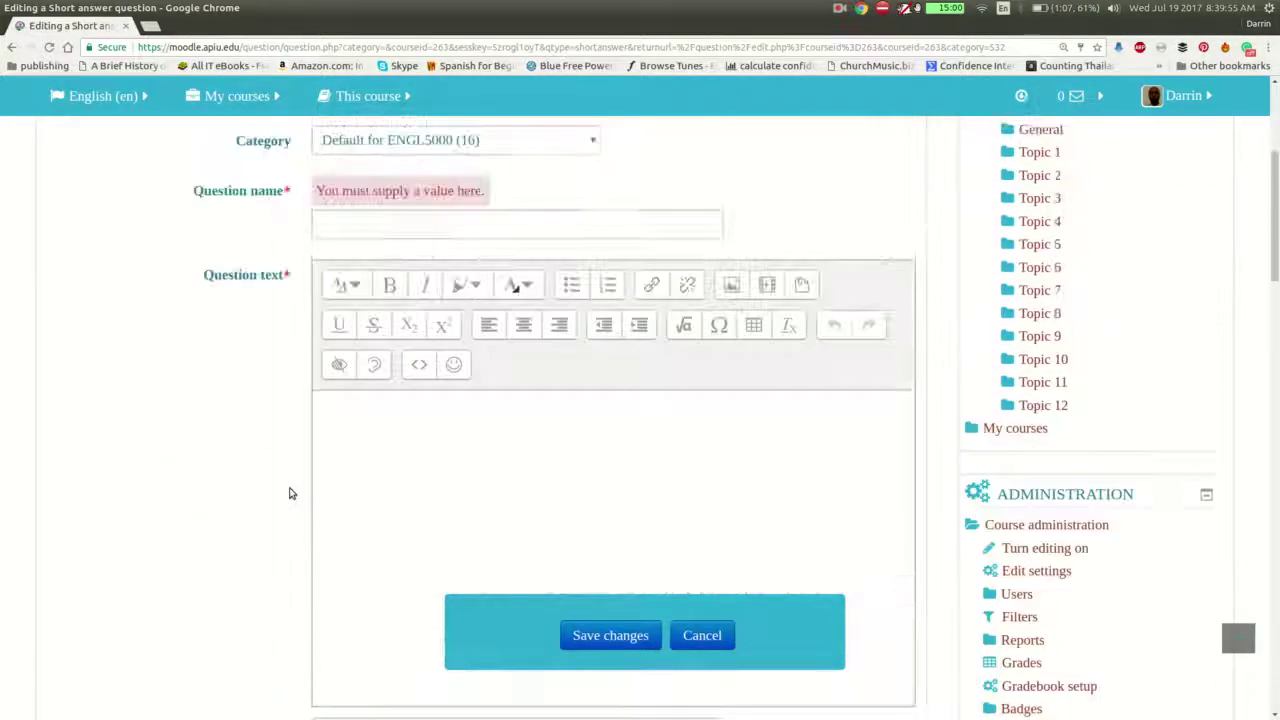
Step: Name the question 'economy', enter 'Which country has the largest economy?' as its text, and select it
{"action": "left_click", "coordinate": [340, 220]}
{"action": "type", "text": "economy"}
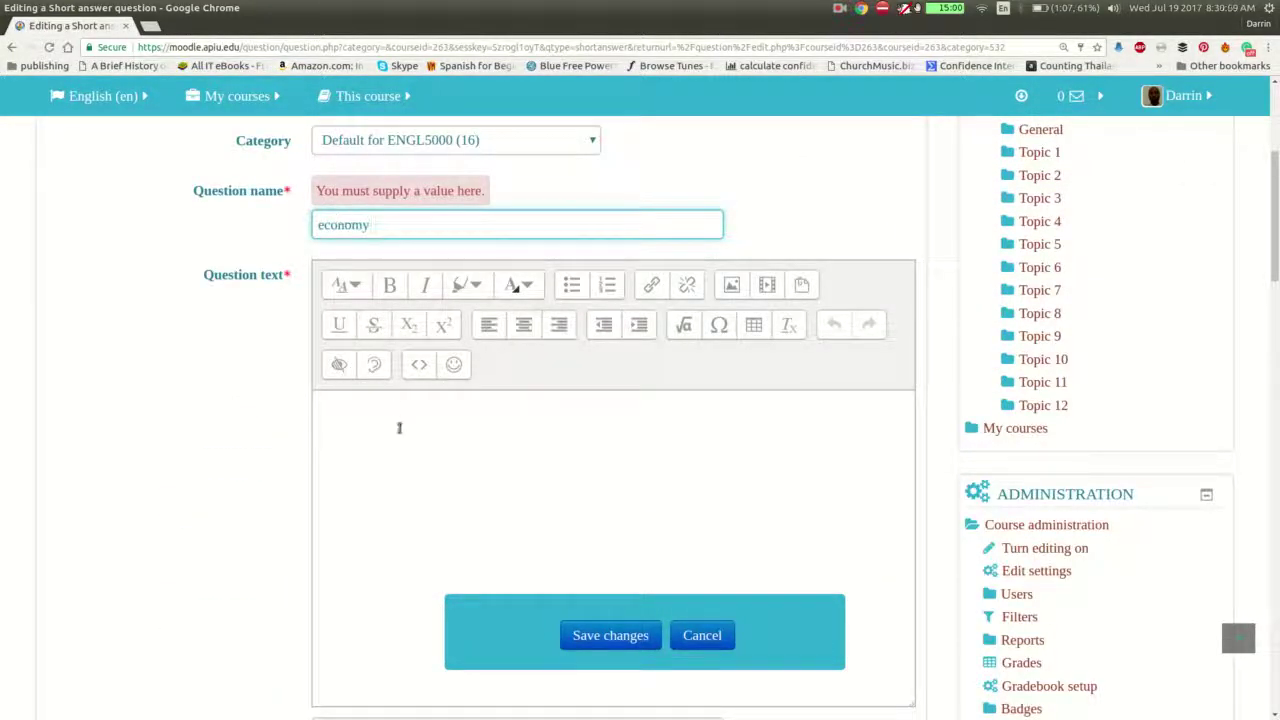
{"action": "left_click", "coordinate": [397, 428]}
{"action": "type", "text": "Which"}
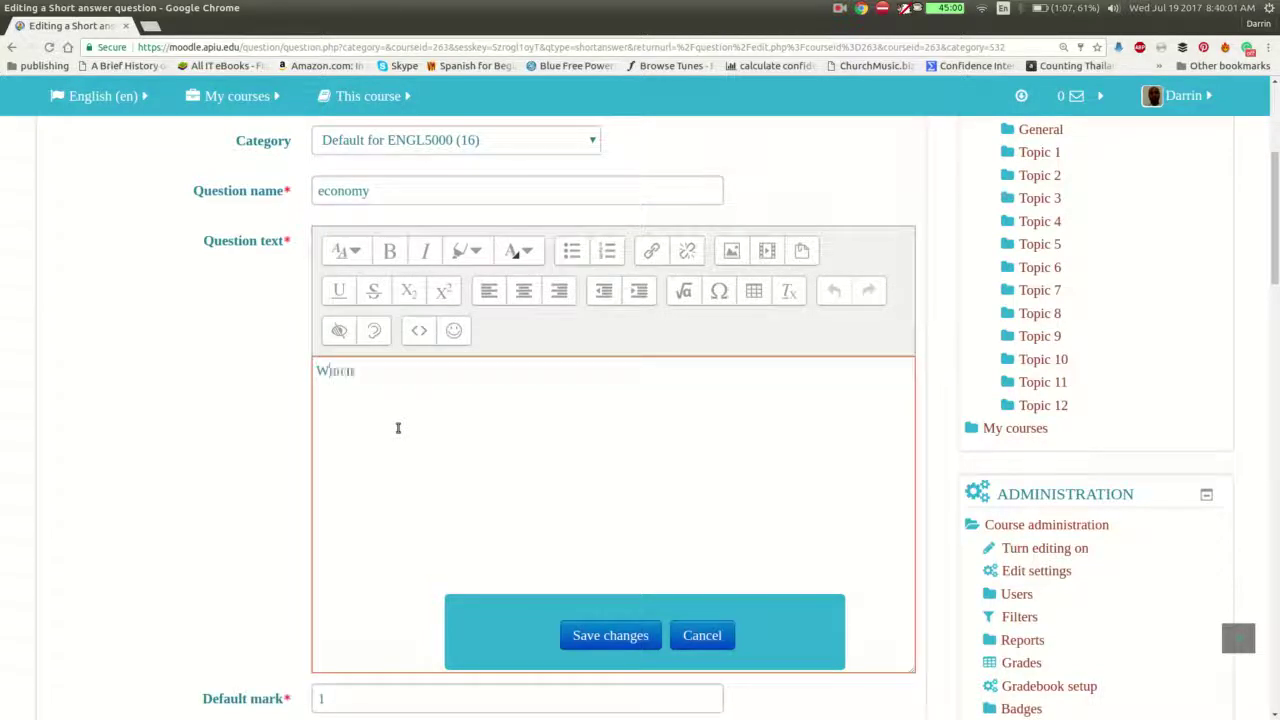
{"action": "type", "text": " country ias the largest e"}
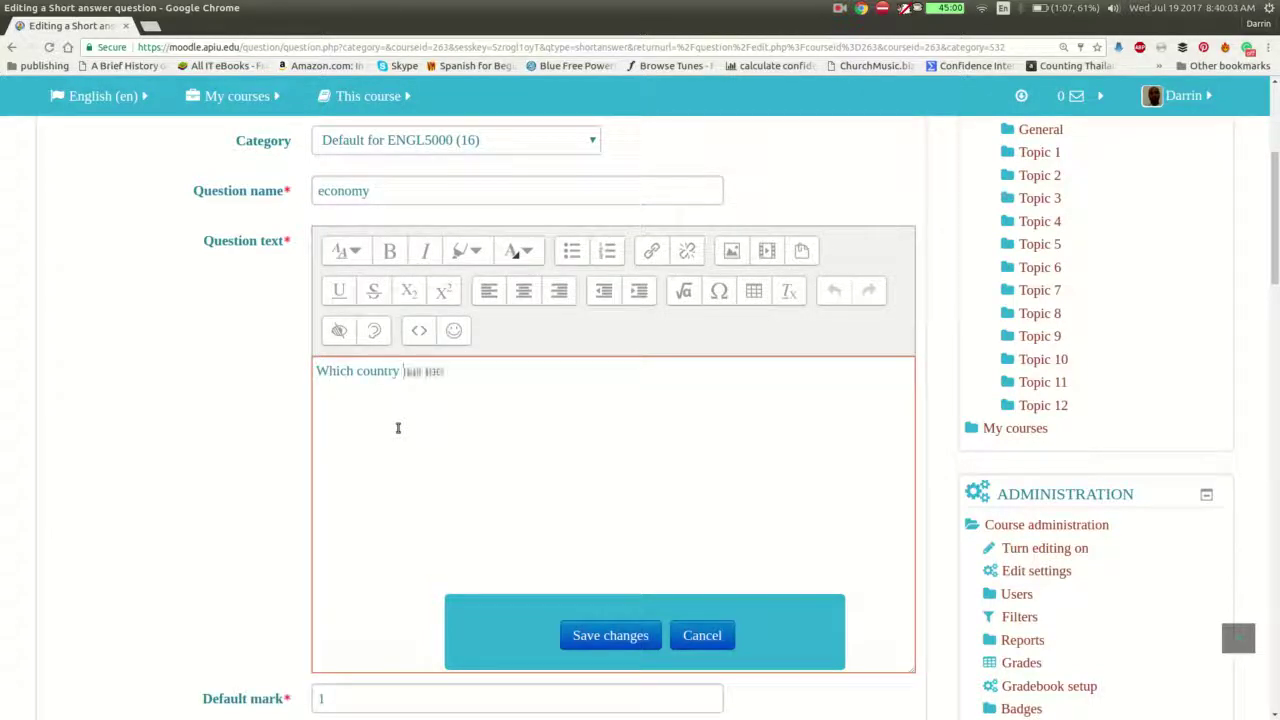
{"action": "type", "text": "conomy?"}
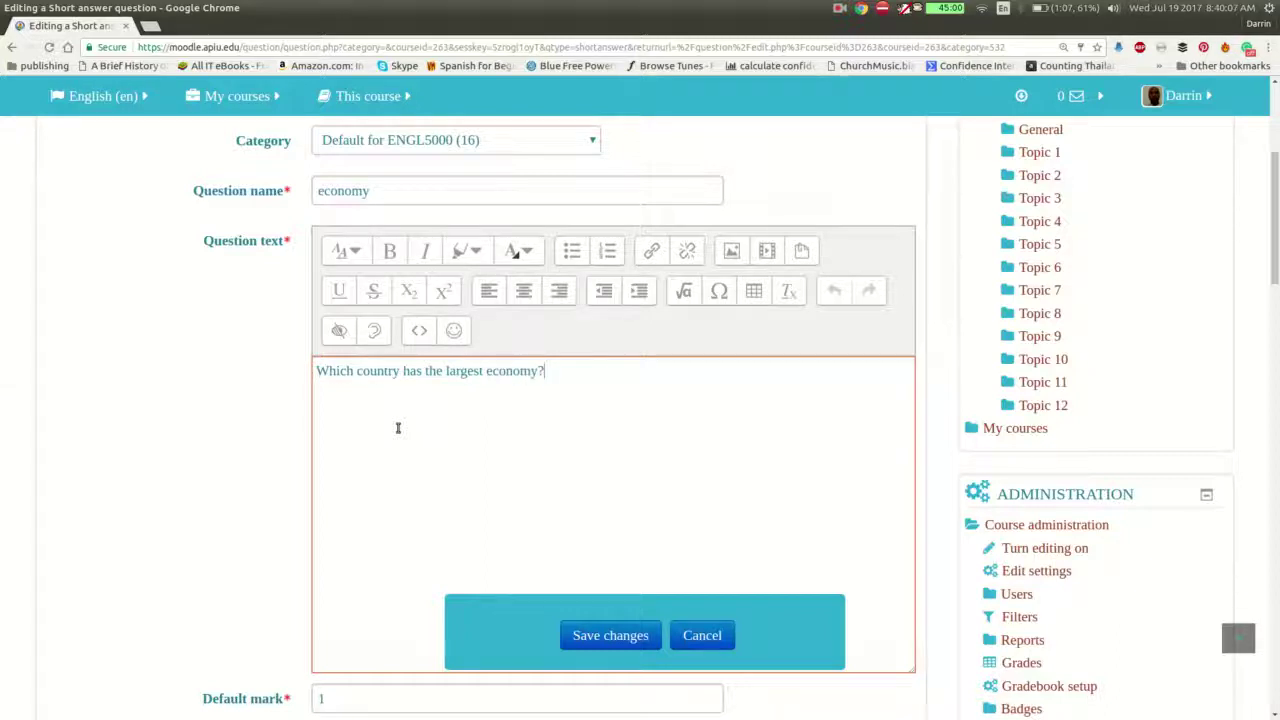
{"action": "key", "text": "ctrl+a"}
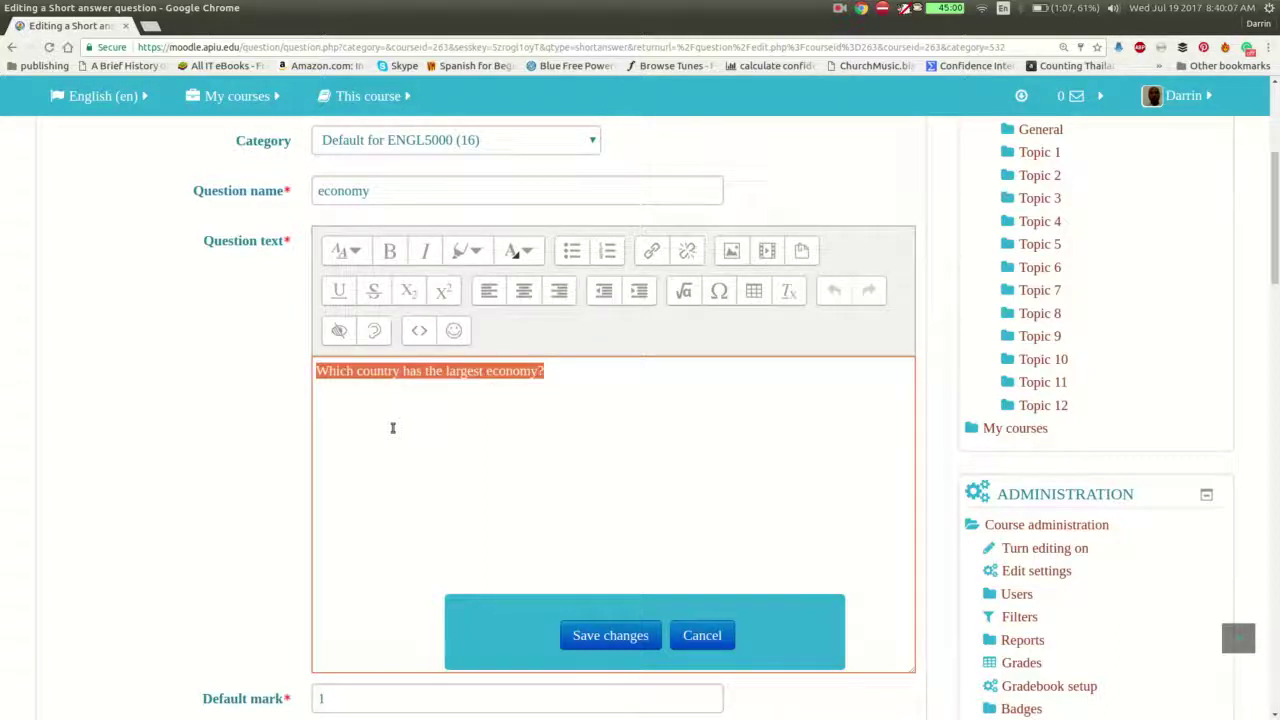
Step: Apply the Heading (large) style to 'Which country has the largest economy?'
{"action": "left_click", "coordinate": [345, 251]}
{"action": "left_click", "coordinate": [374, 286]}
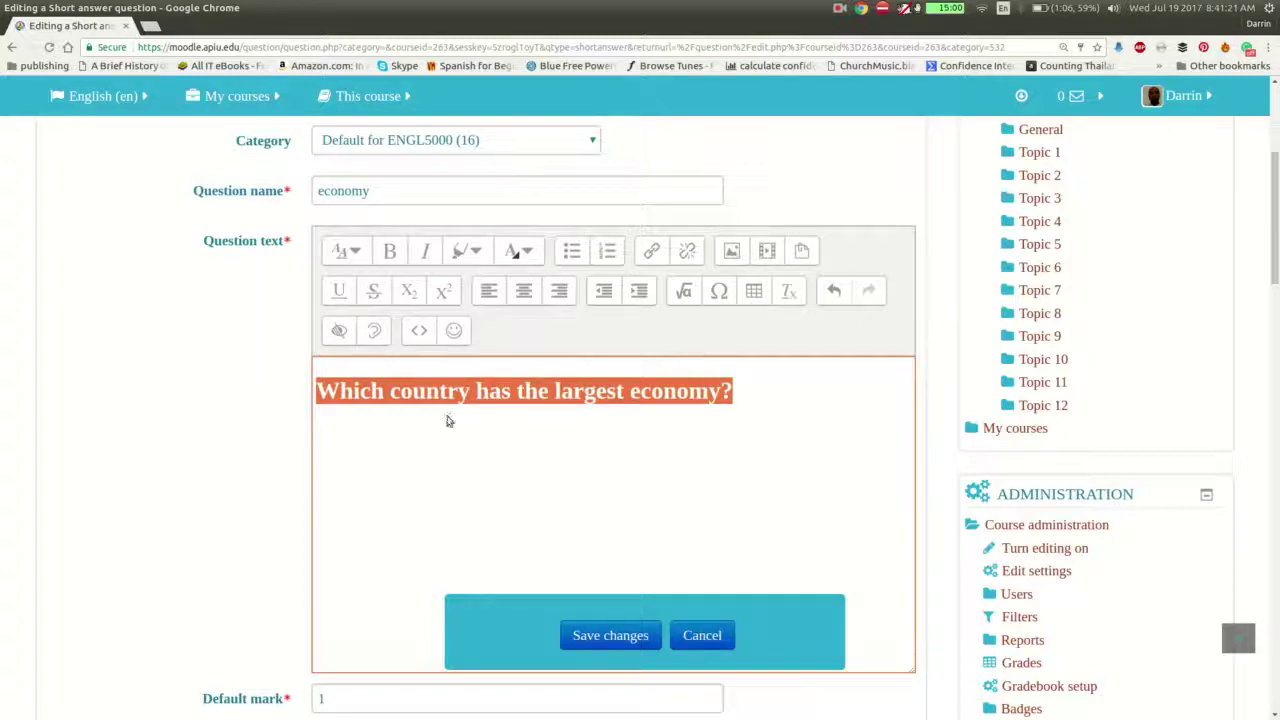
{"action": "left_click", "coordinate": [488, 393]}
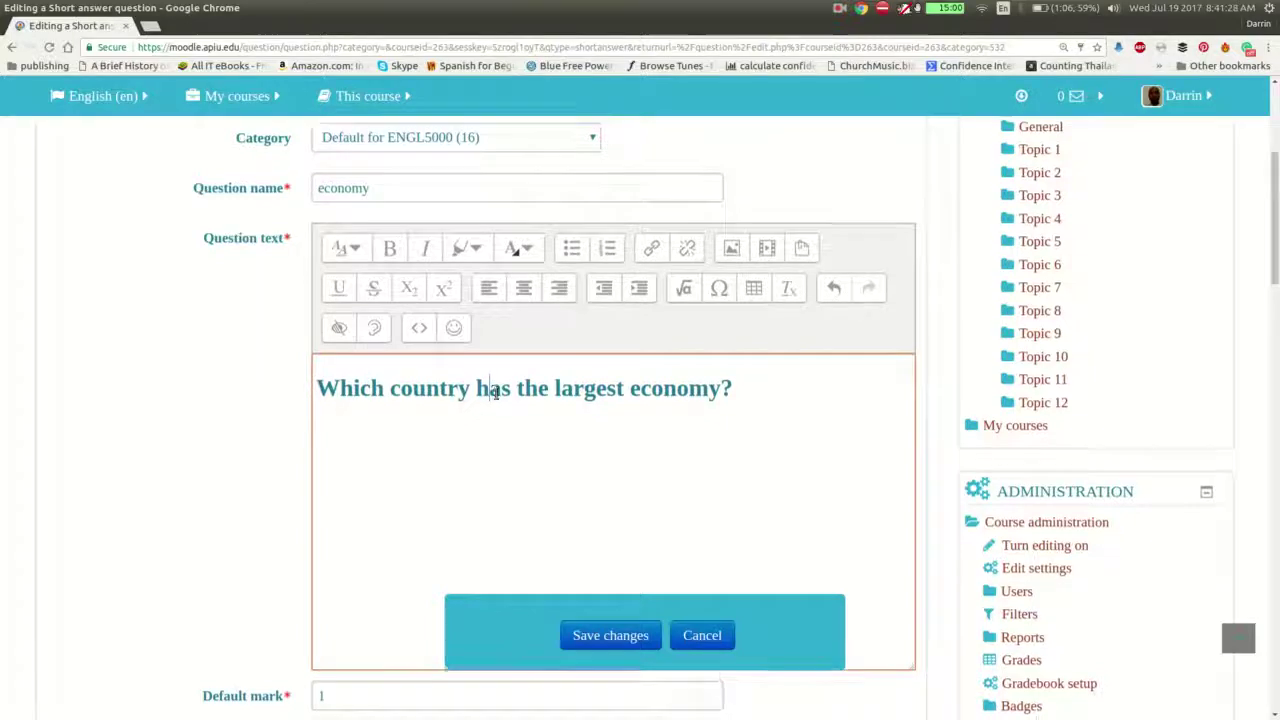
{"action": "scroll", "coordinate": [480, 400], "scroll_direction": "down", "scroll_amount": 5}
Step: Enter 'United States' as Answer 1 with a 100% grade
{"action": "scroll", "coordinate": [448, 484], "scroll_direction": "down", "scroll_amount": 5}
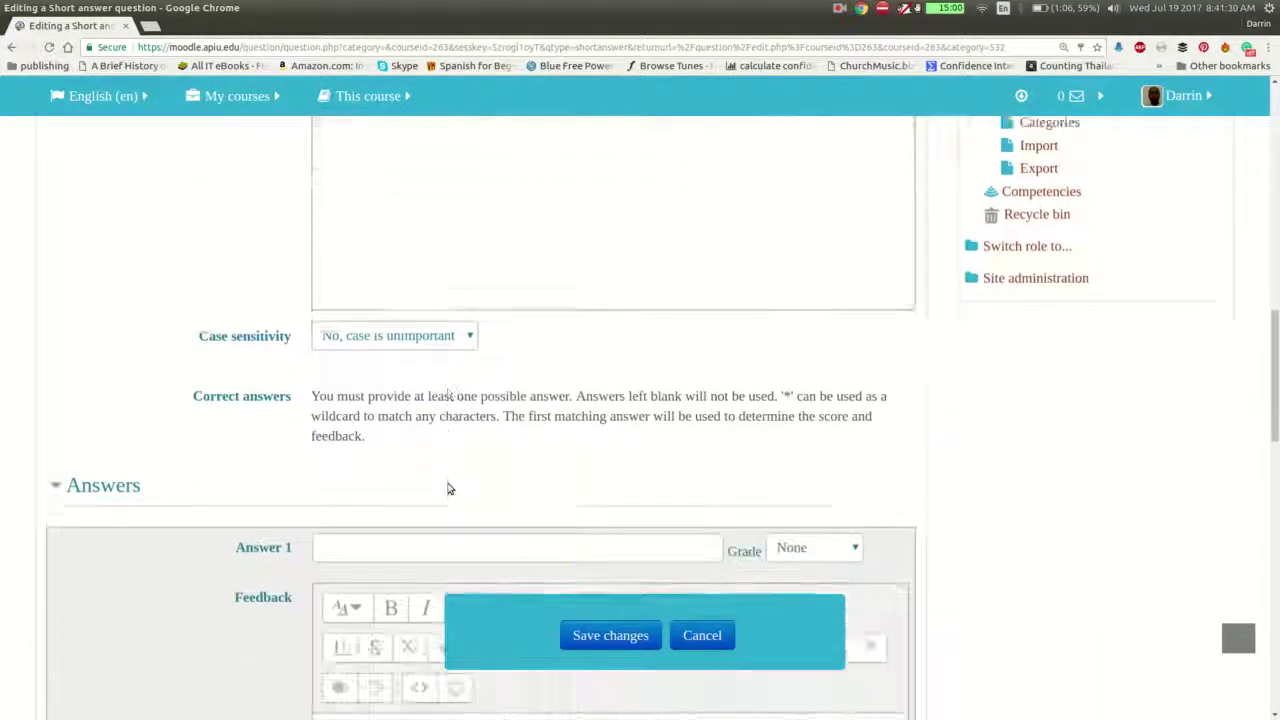
{"action": "left_click", "coordinate": [371, 341]}
{"action": "type", "text": "U"}
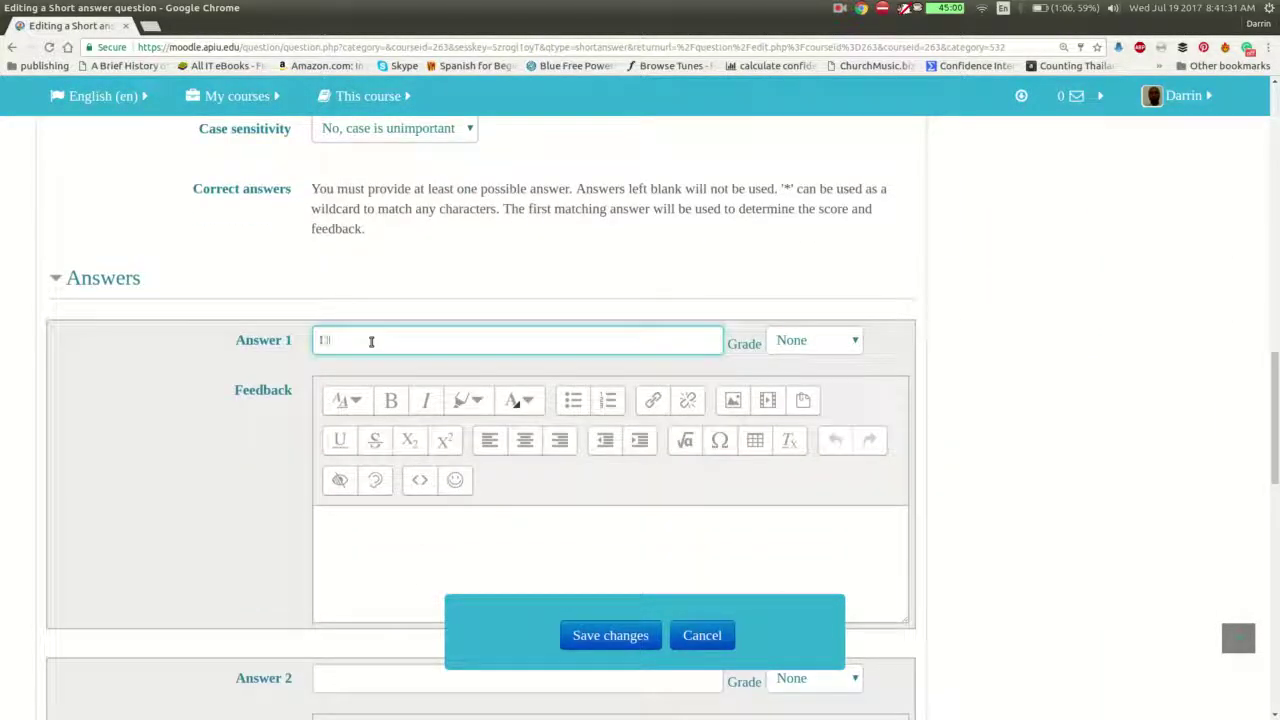
{"action": "type", "text": "nited States"}
{"action": "left_click", "coordinate": [843, 340]}
{"action": "left_click", "coordinate": [820, 380]}
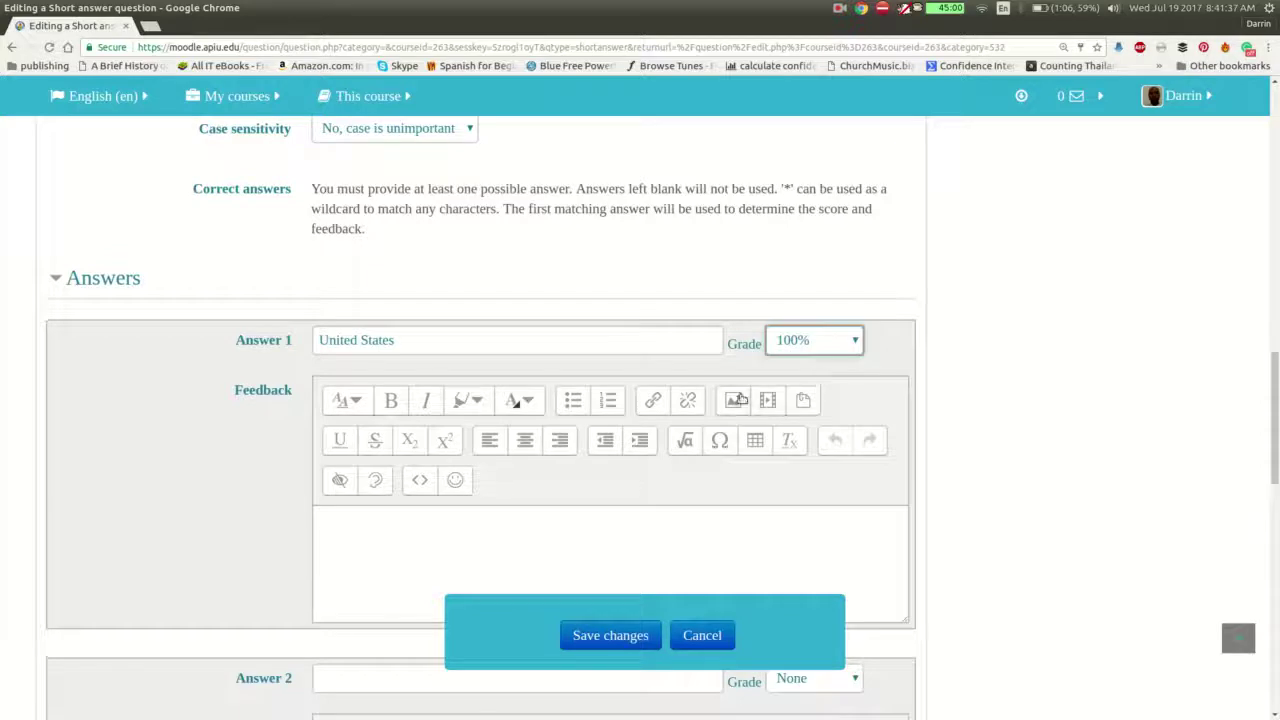
Step: Enter 'US' as Answer 2 with a 100% grade
{"action": "scroll", "coordinate": [740, 397], "scroll_direction": "down", "scroll_amount": 4}
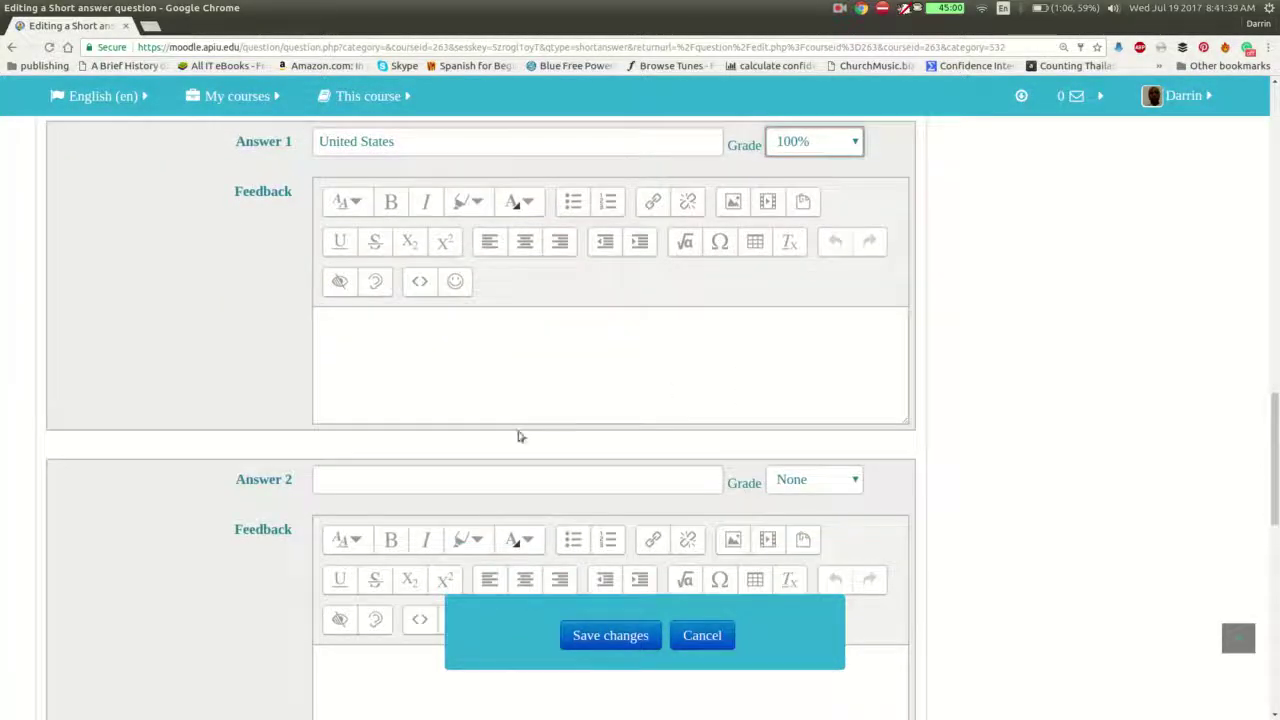
{"action": "left_click", "coordinate": [461, 483]}
{"action": "type", "text": "US"}
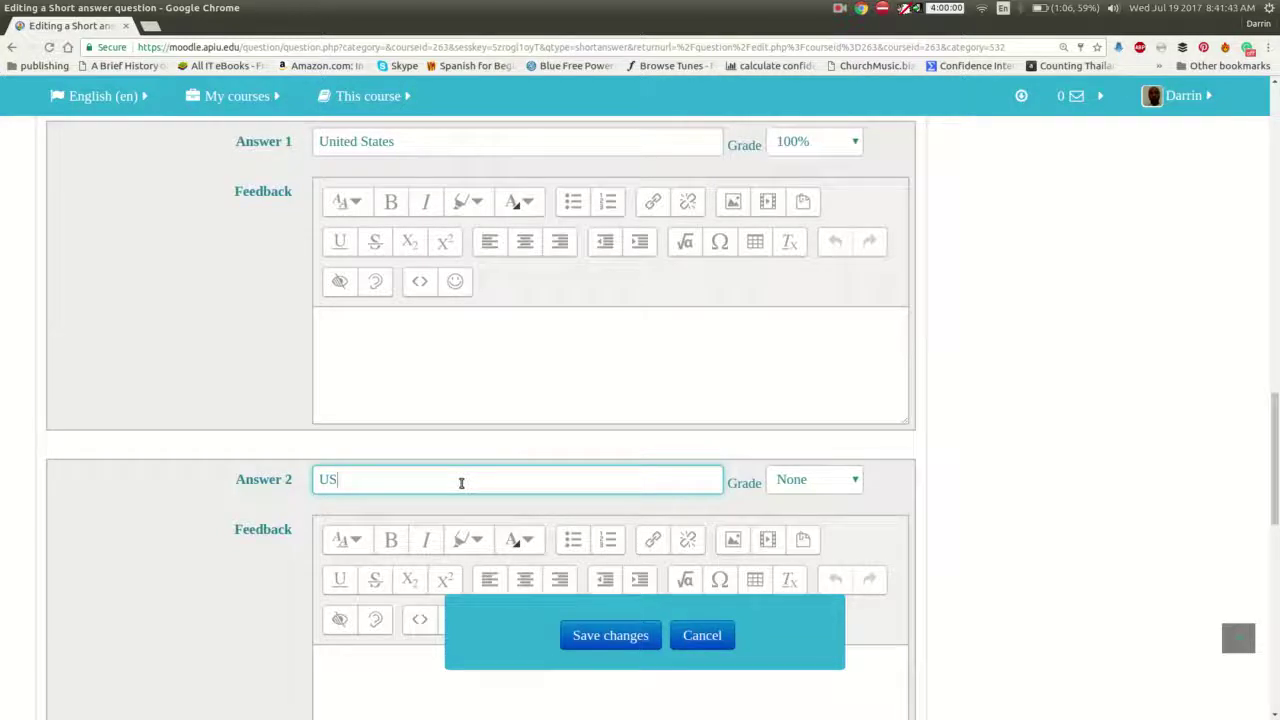
{"action": "left_click", "coordinate": [841, 481]}
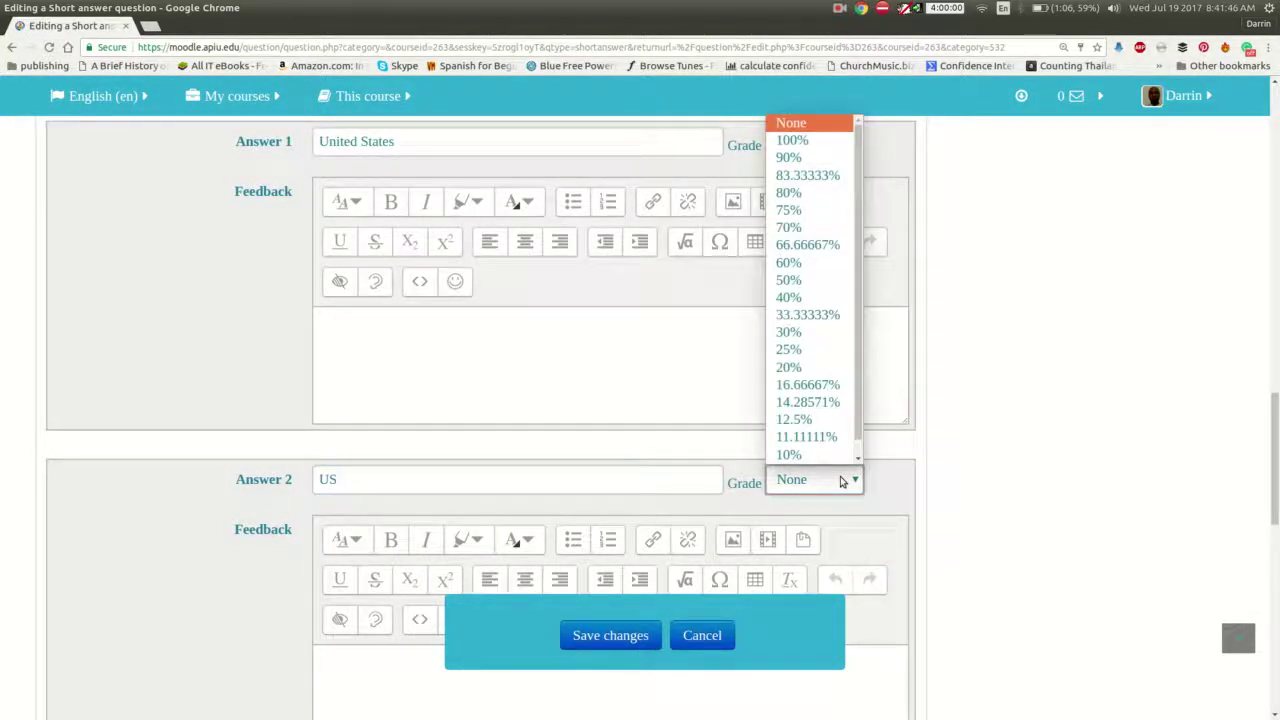
{"action": "left_click", "coordinate": [838, 148]}
Step: Enter 'U.S.' as Answer 3 with a 100% grade
{"action": "scroll", "coordinate": [774, 331], "scroll_direction": "down", "scroll_amount": 1}
{"action": "scroll", "coordinate": [774, 331], "scroll_direction": "down", "scroll_amount": 3}
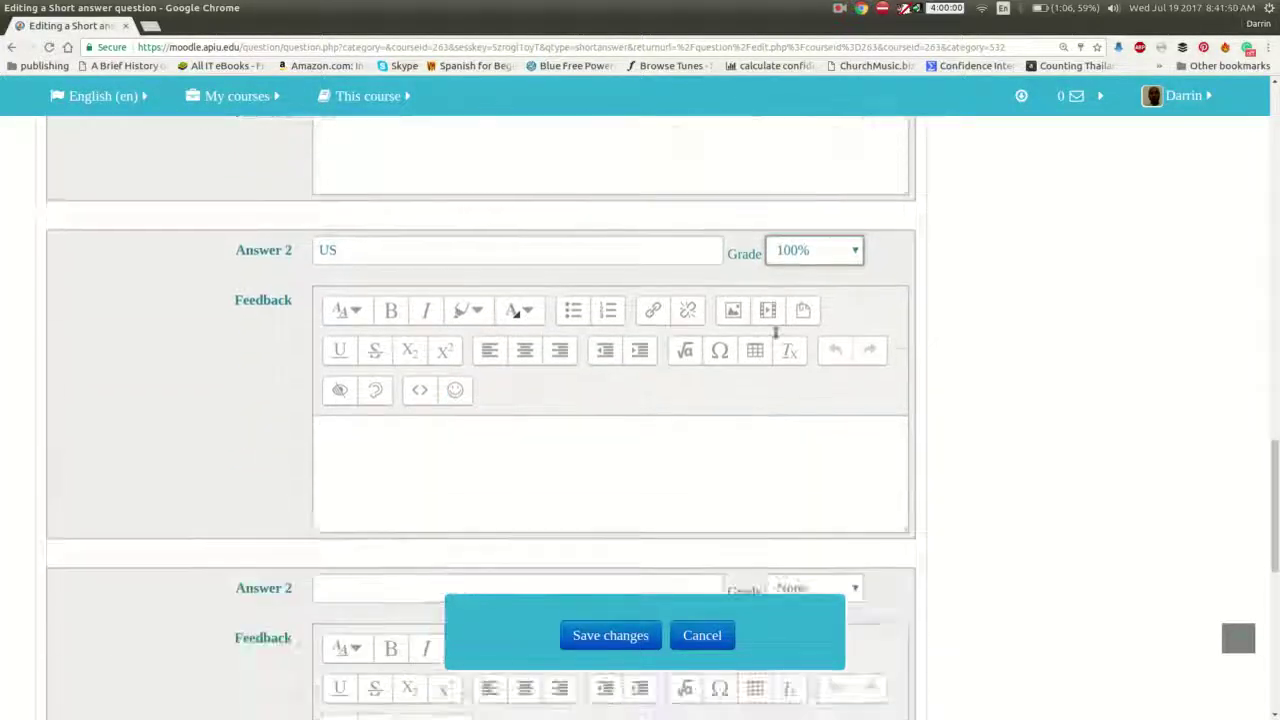
{"action": "scroll", "coordinate": [700, 336], "scroll_direction": "down", "scroll_amount": 2}
{"action": "left_click", "coordinate": [509, 356]}
{"action": "type", "text": "U"}
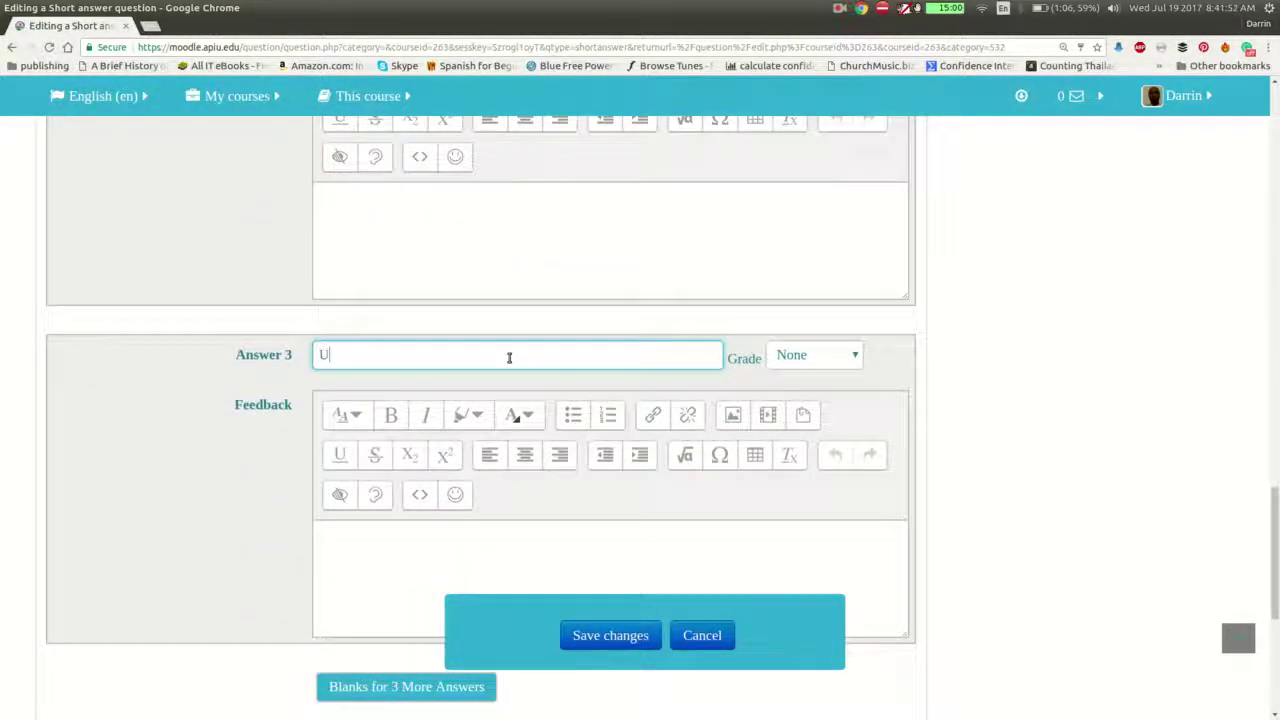
{"action": "type", "text": ".S."}
{"action": "left_click", "coordinate": [788, 364]}
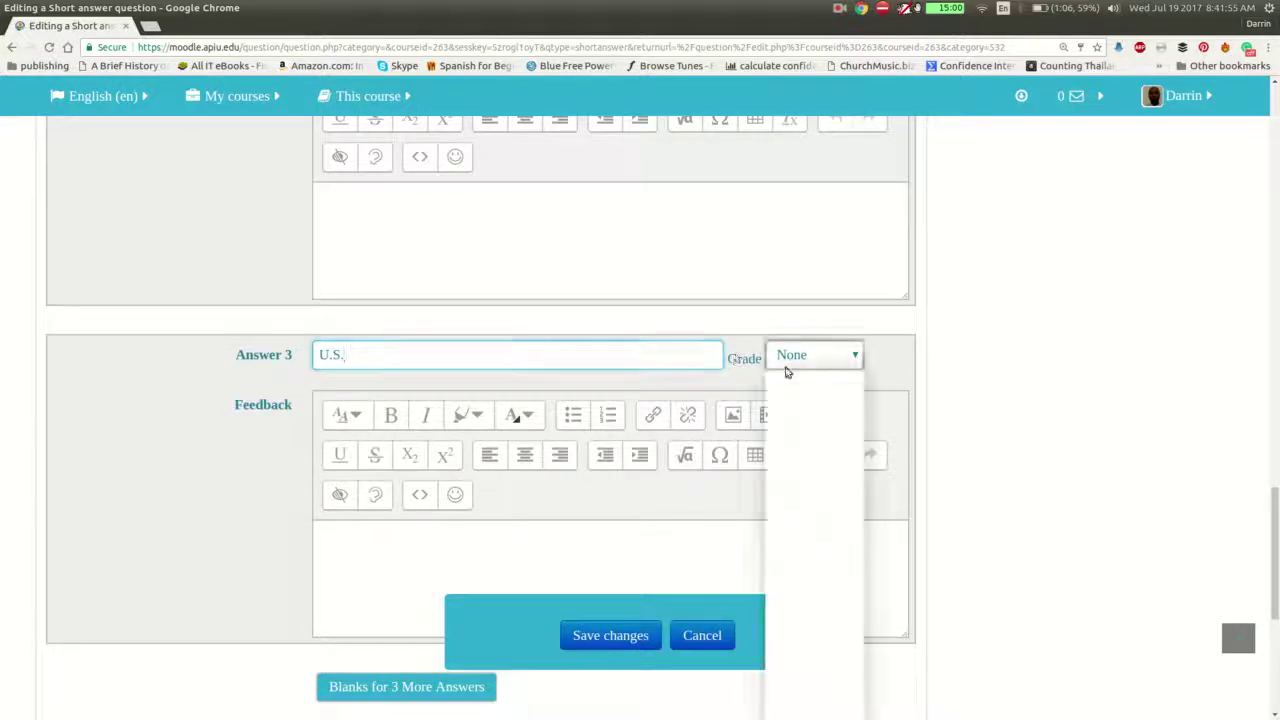
{"action": "left_click", "coordinate": [792, 396]}
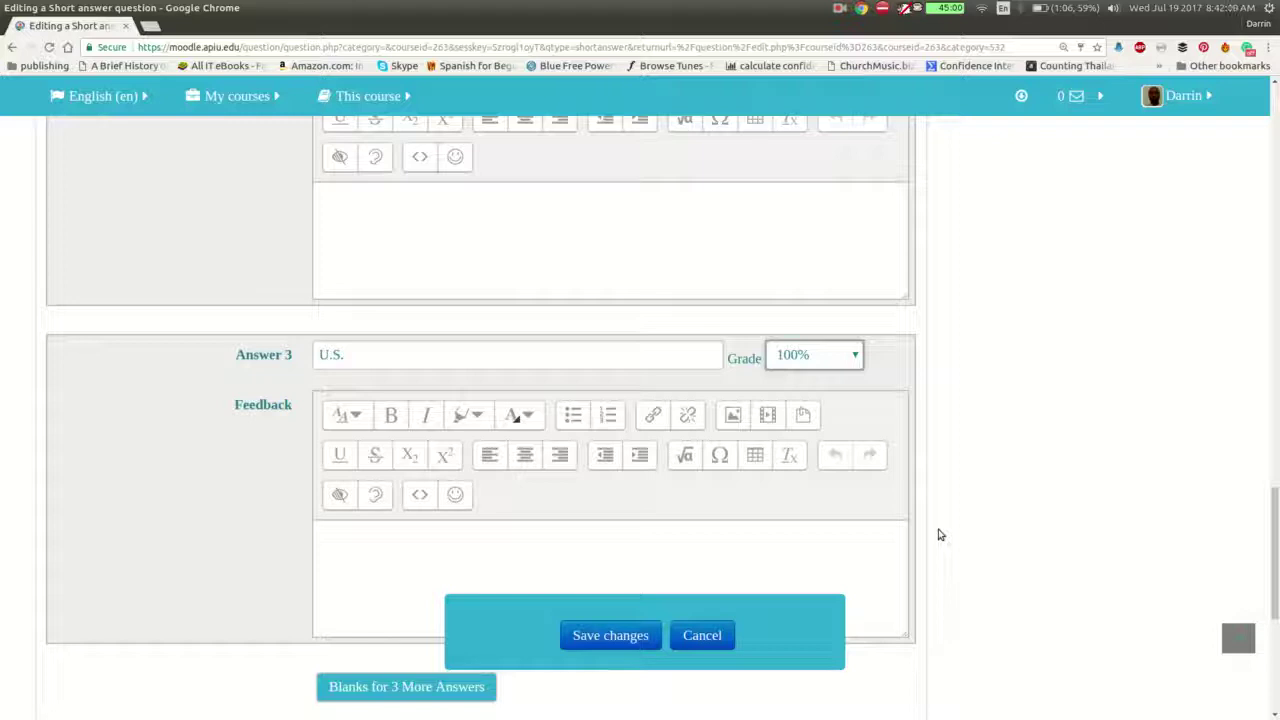
Step: Add three answer blanks and enter 'The States' as Answer 4 at 100%
{"action": "left_click", "coordinate": [369, 687]}
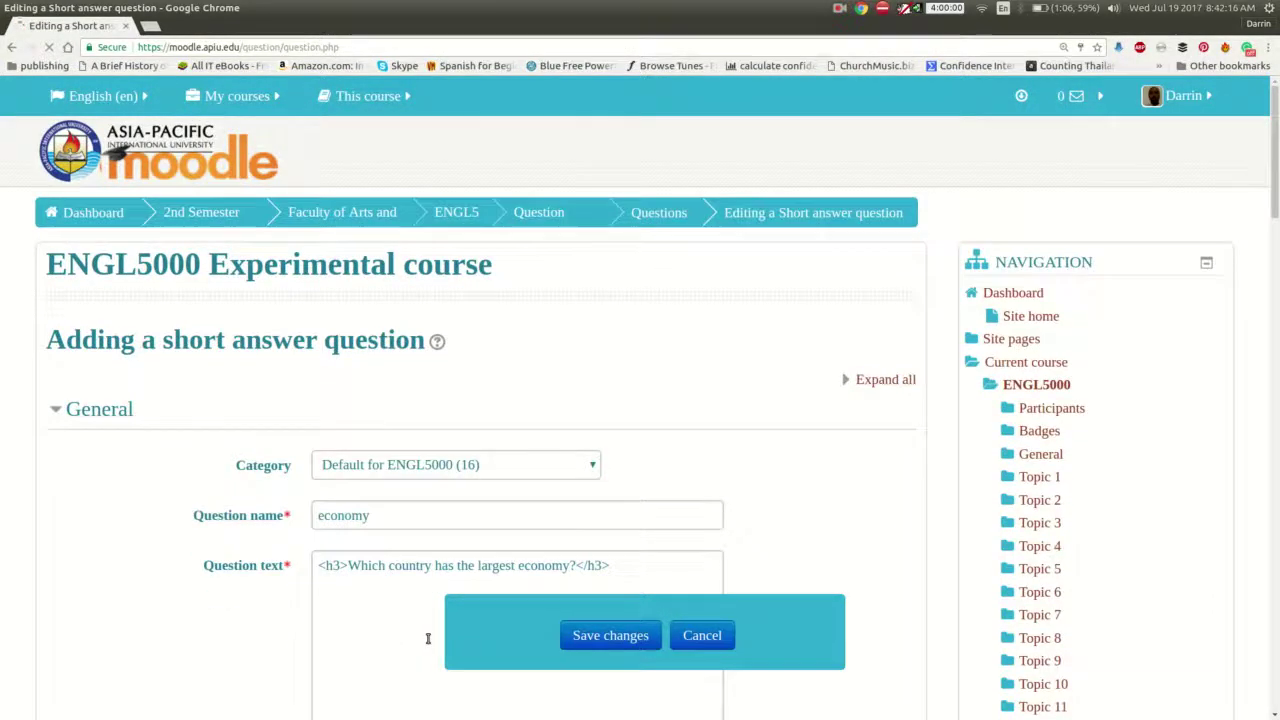
{"action": "scroll", "coordinate": [427, 638], "scroll_direction": "down", "scroll_amount": 10}
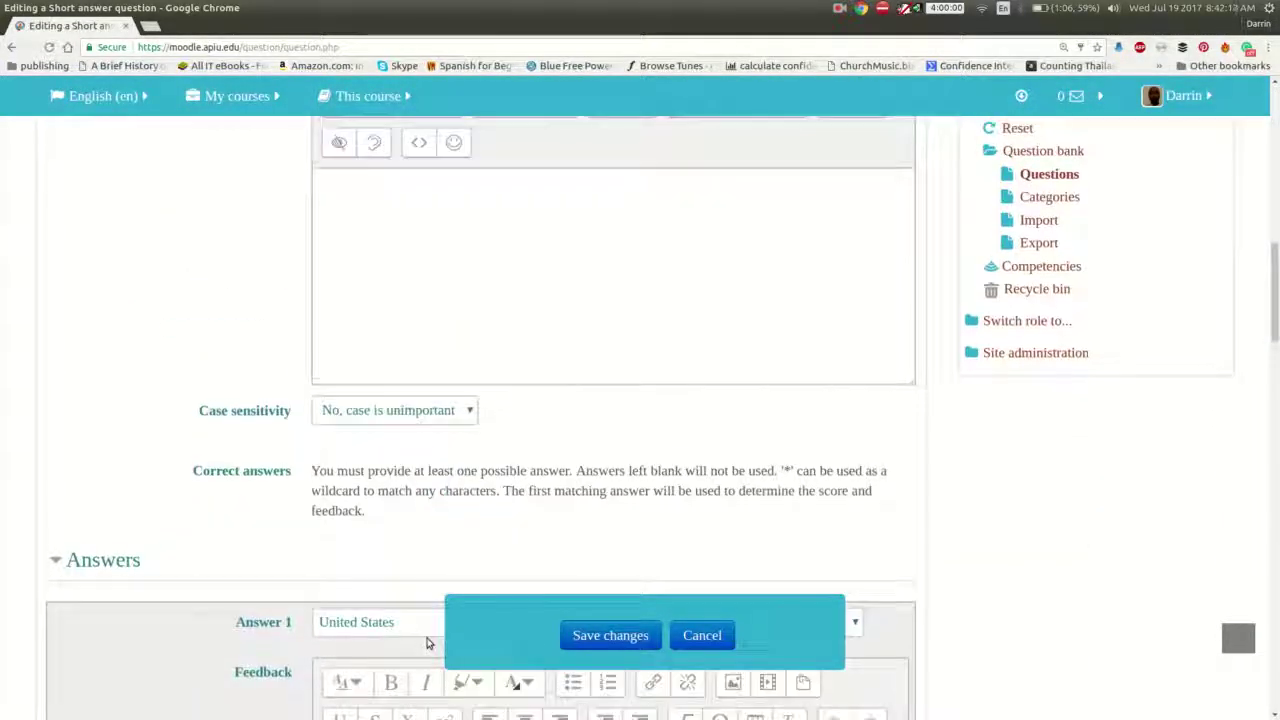
{"action": "scroll", "coordinate": [427, 643], "scroll_direction": "down", "scroll_amount": 15}
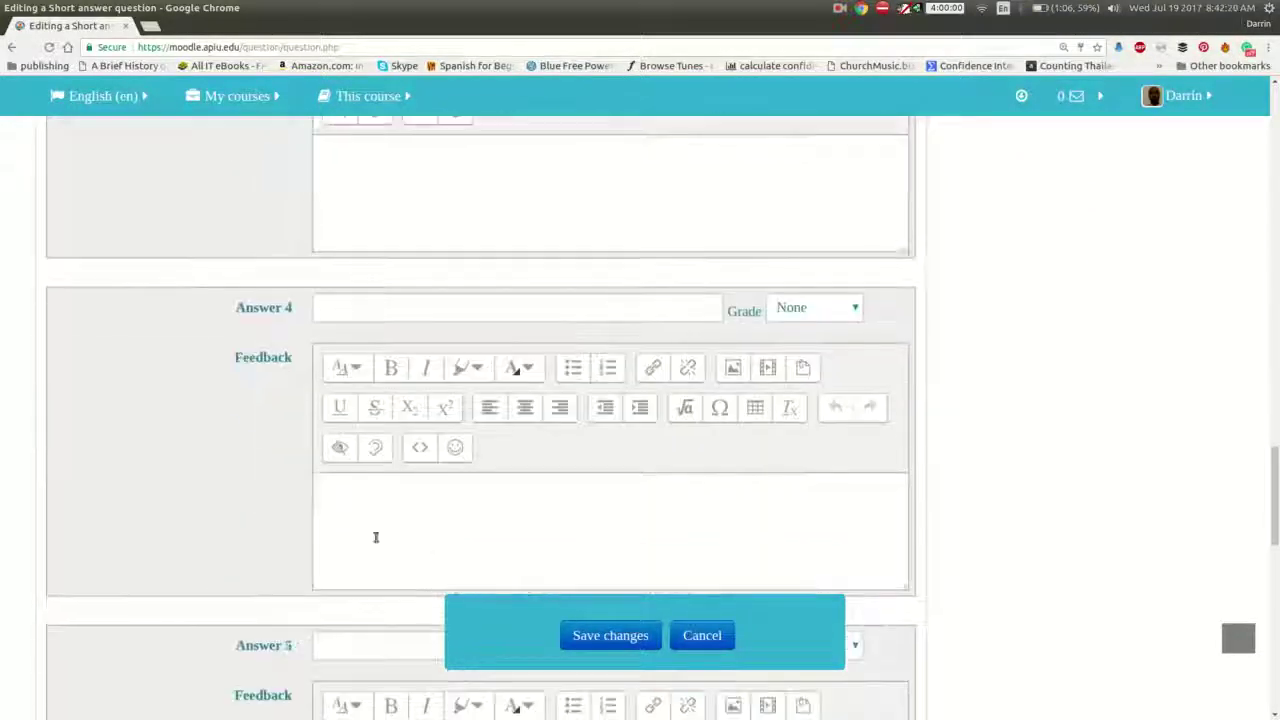
{"action": "left_click", "coordinate": [361, 313]}
{"action": "type", "text": "The"}
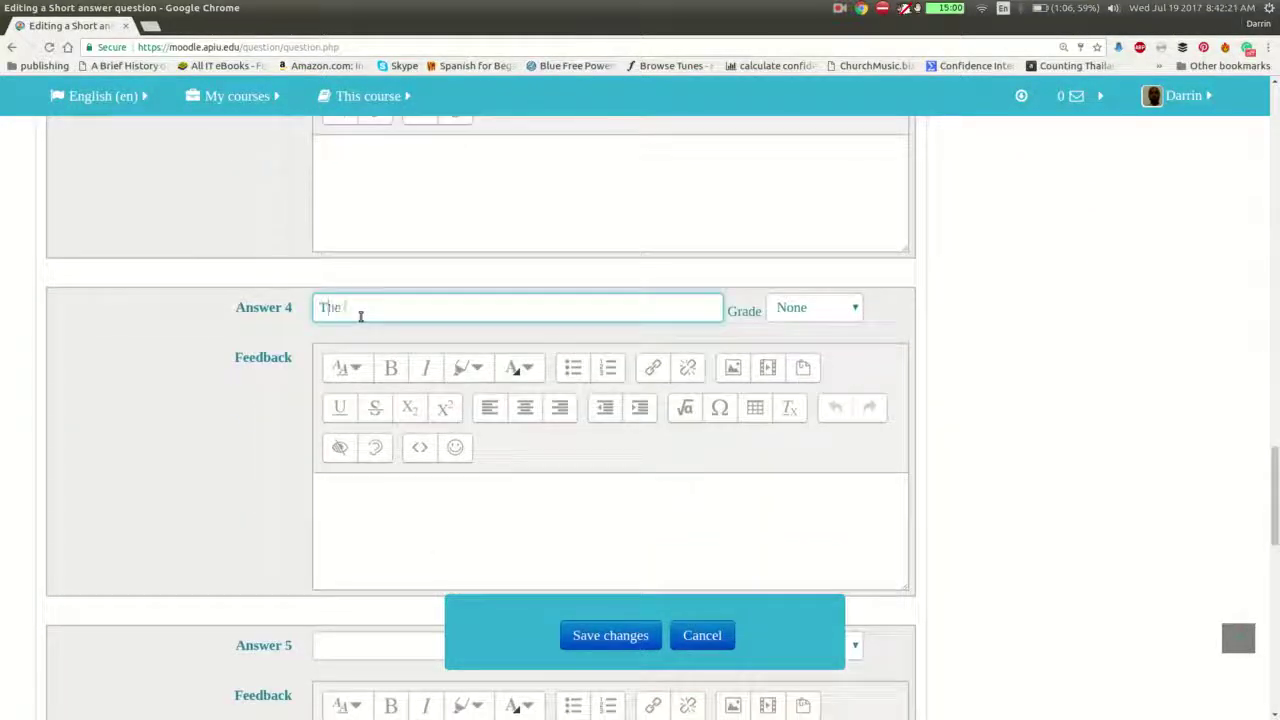
{"action": "type", "text": " States"}
{"action": "left_click", "coordinate": [812, 316]}
{"action": "left_click", "coordinate": [807, 347]}
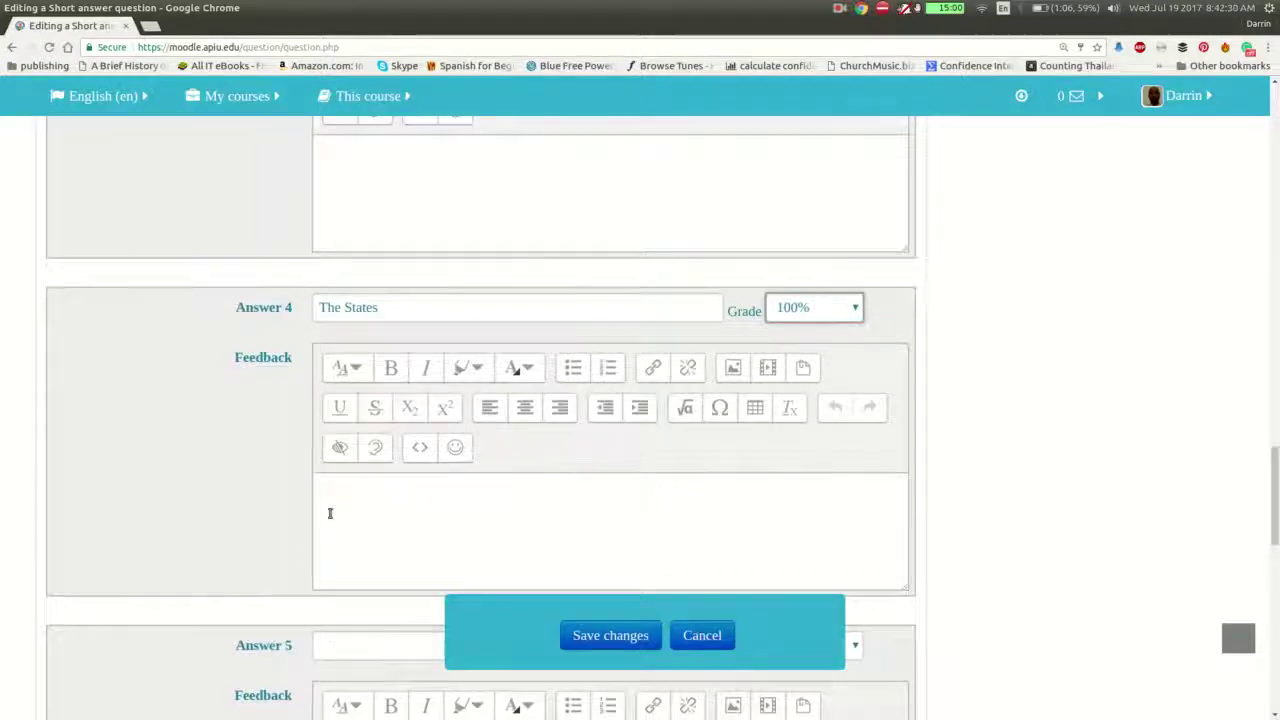
{"action": "scroll", "coordinate": [331, 514], "scroll_direction": "down", "scroll_amount": 4}
Step: Review the four 100% answers and save the economy question
{"action": "scroll", "coordinate": [331, 514], "scroll_direction": "down", "scroll_amount": 5}
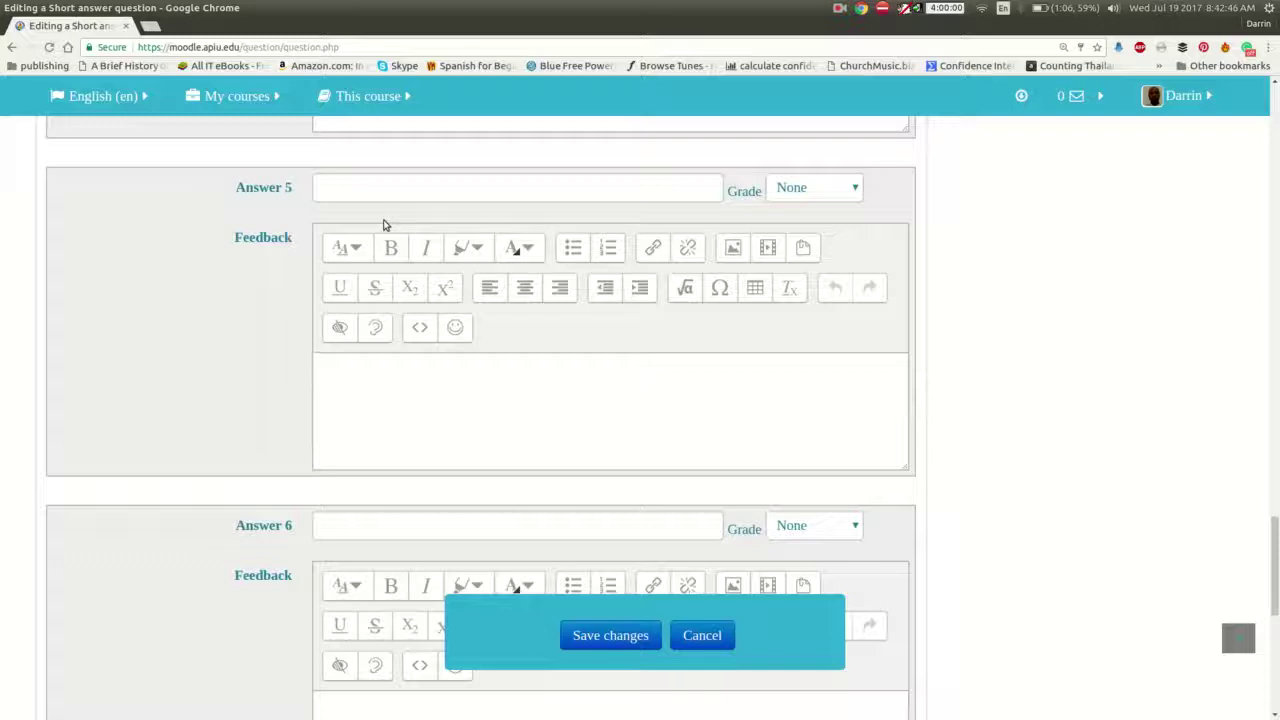
{"action": "scroll", "coordinate": [383, 225], "scroll_direction": "up", "scroll_amount": 5}
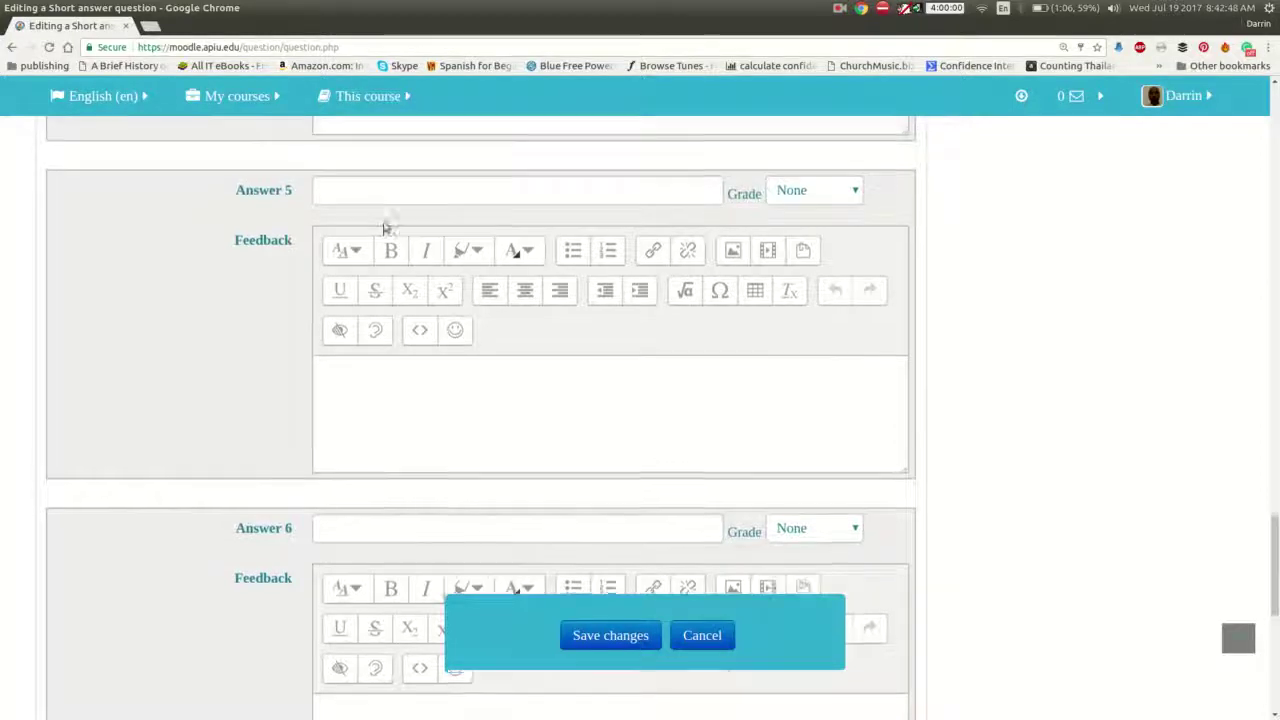
{"action": "scroll", "coordinate": [383, 228], "scroll_direction": "up", "scroll_amount": 10}
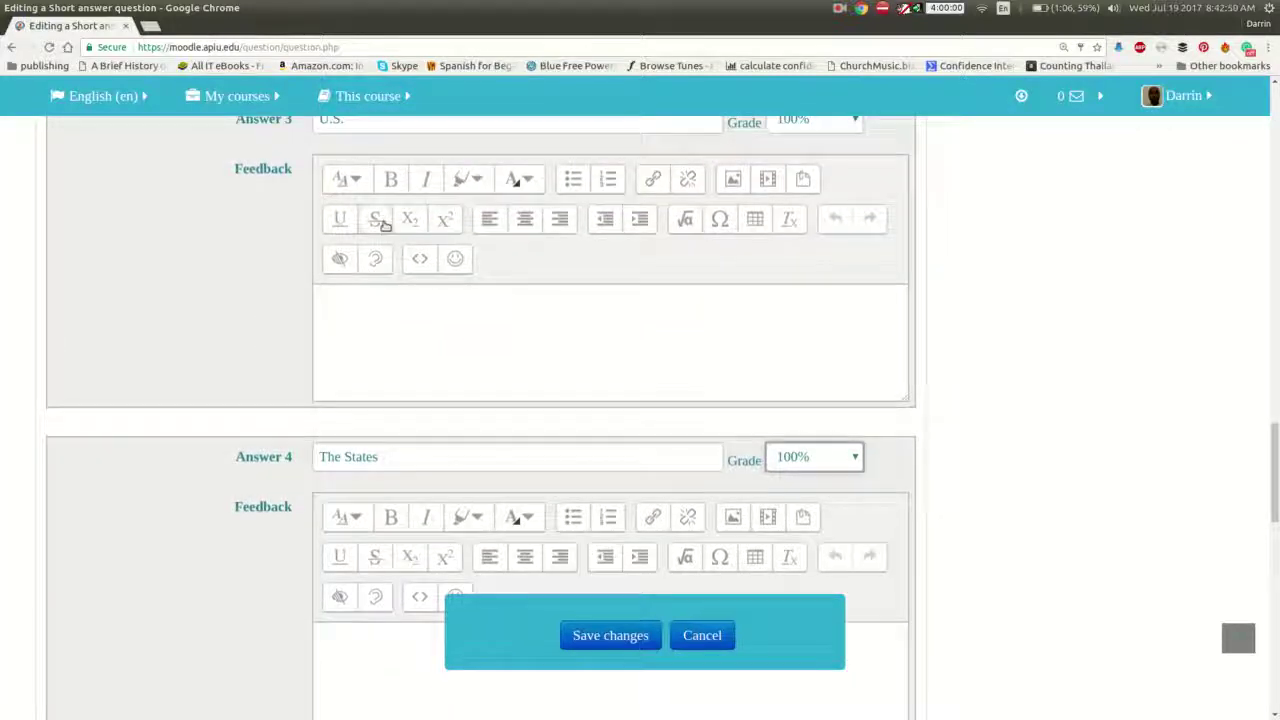
{"action": "scroll", "coordinate": [384, 227], "scroll_direction": "up", "scroll_amount": 15}
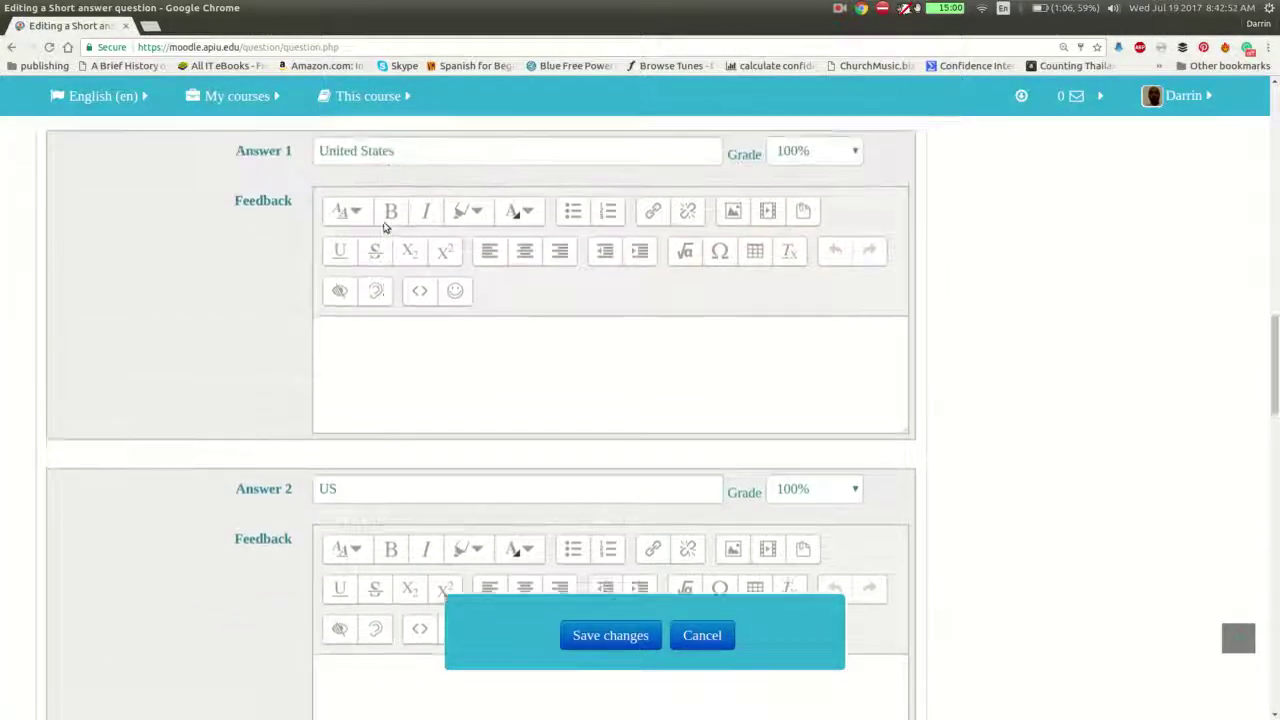
{"action": "scroll", "coordinate": [383, 227], "scroll_direction": "up", "scroll_amount": 2}
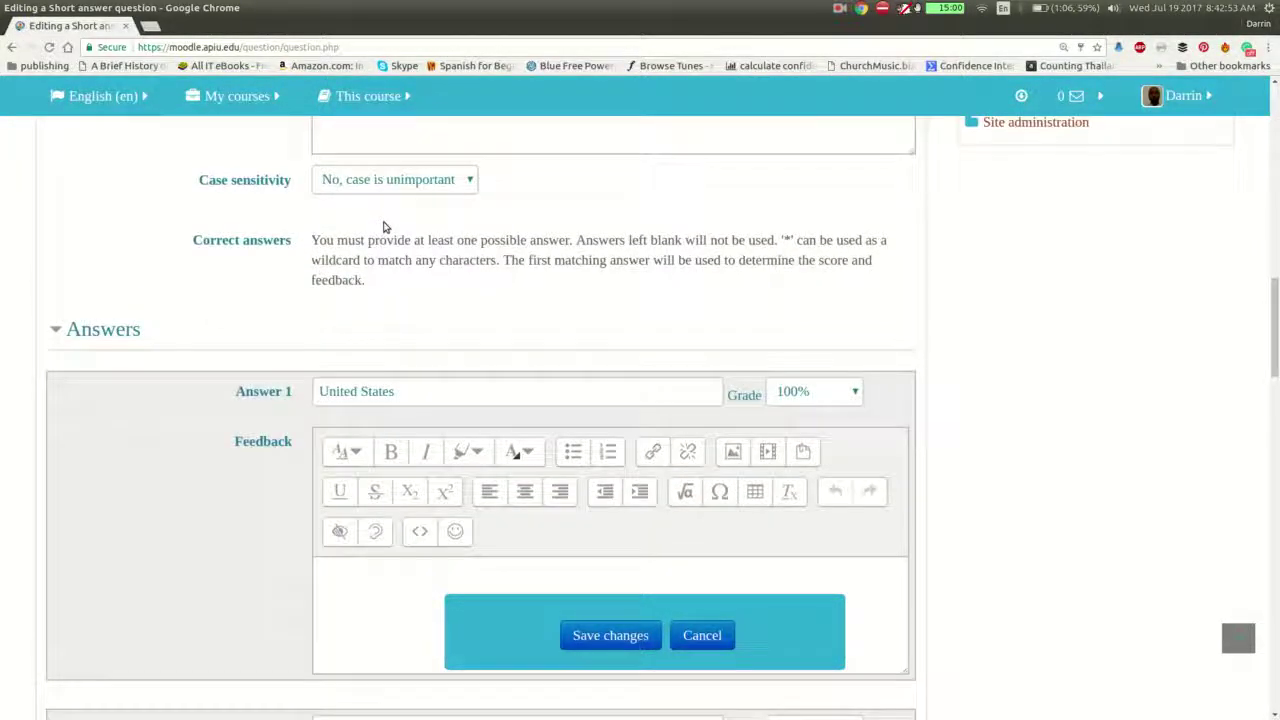
{"action": "scroll", "coordinate": [383, 227], "scroll_direction": "down", "scroll_amount": 17}
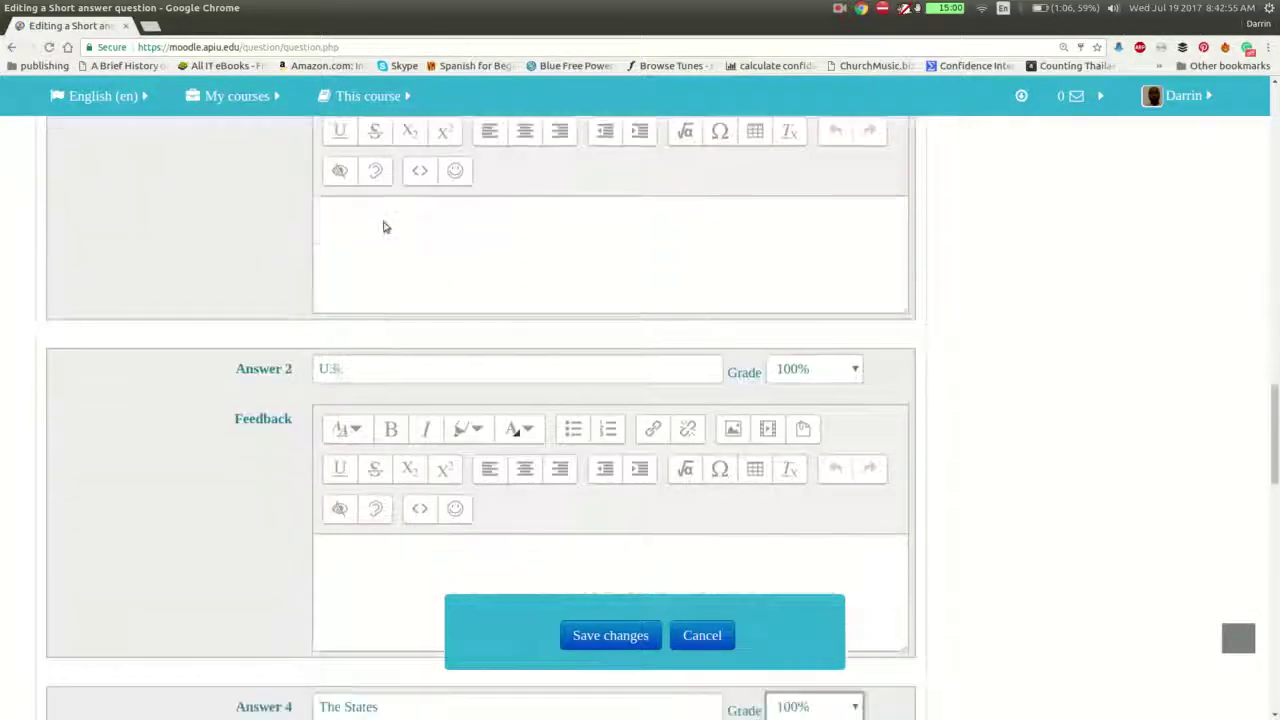
{"action": "scroll", "coordinate": [384, 227], "scroll_direction": "down", "scroll_amount": 14}
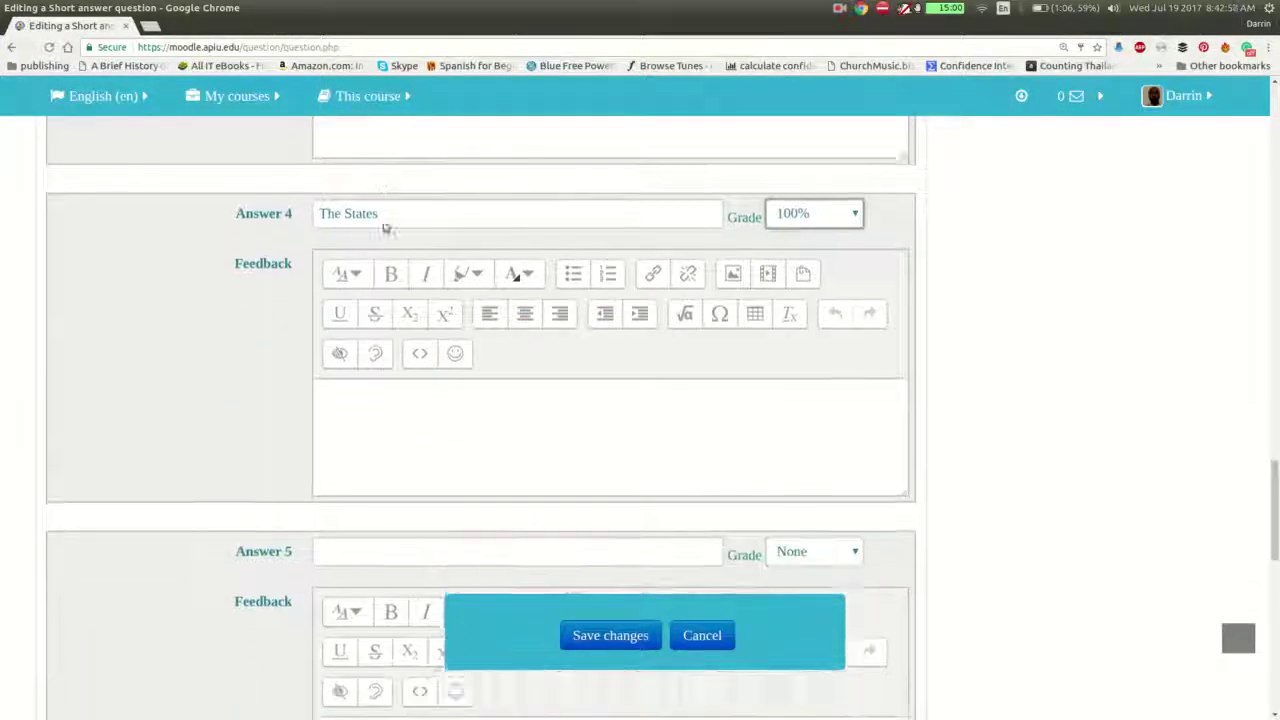
{"action": "scroll", "coordinate": [383, 227], "scroll_direction": "down", "scroll_amount": 3}
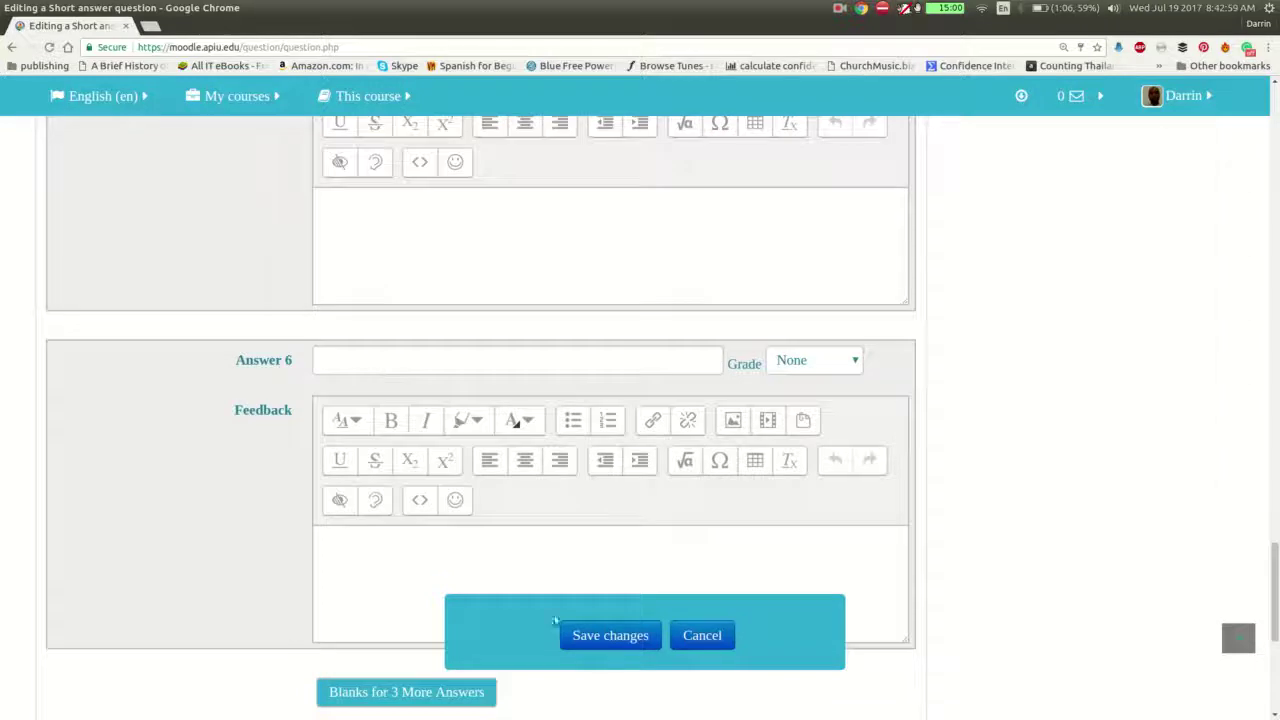
{"action": "left_click", "coordinate": [598, 638]}
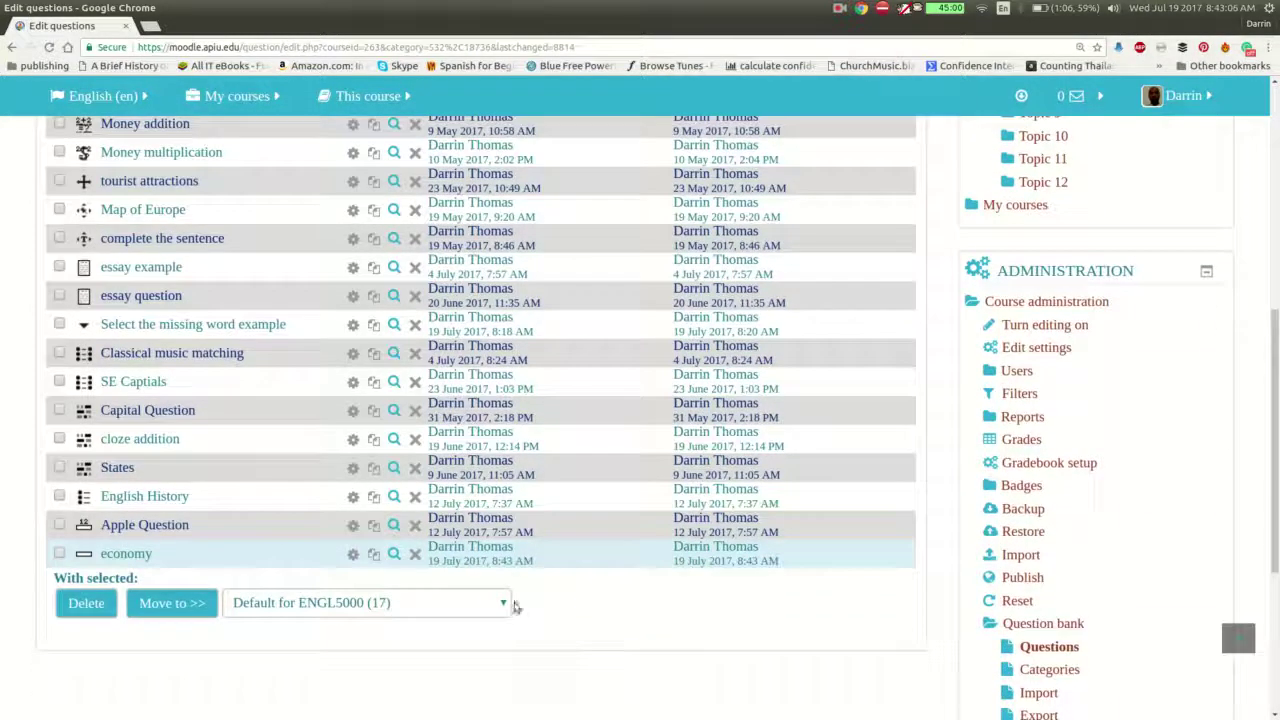
Step: Preview the economy question and place the cursor in its empty Answer box
{"action": "left_click", "coordinate": [393, 555]}
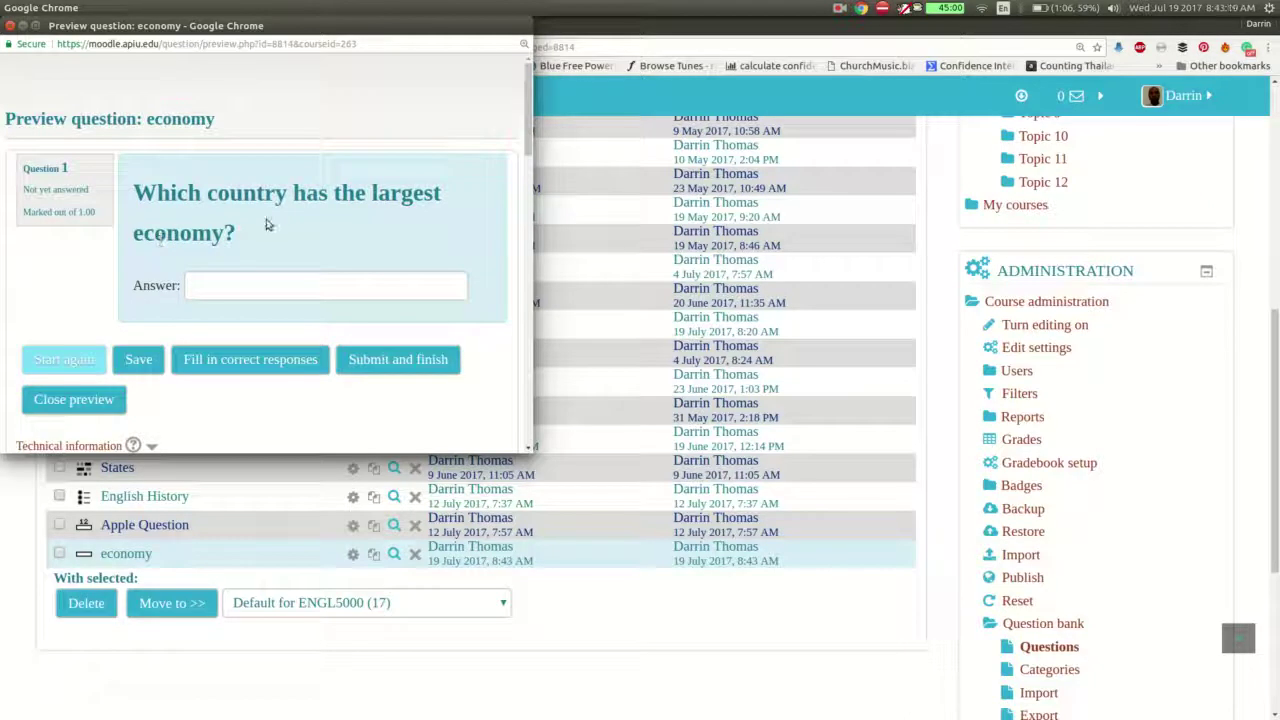
{"action": "left_click", "coordinate": [252, 288]}
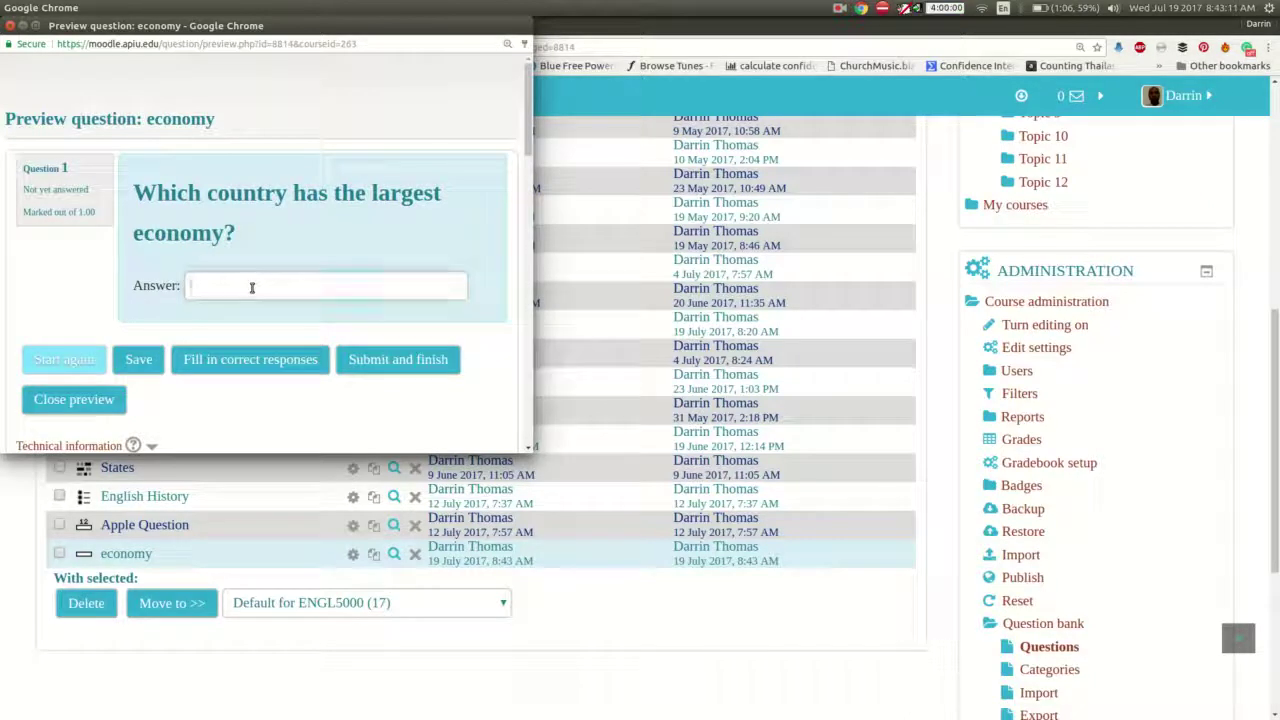